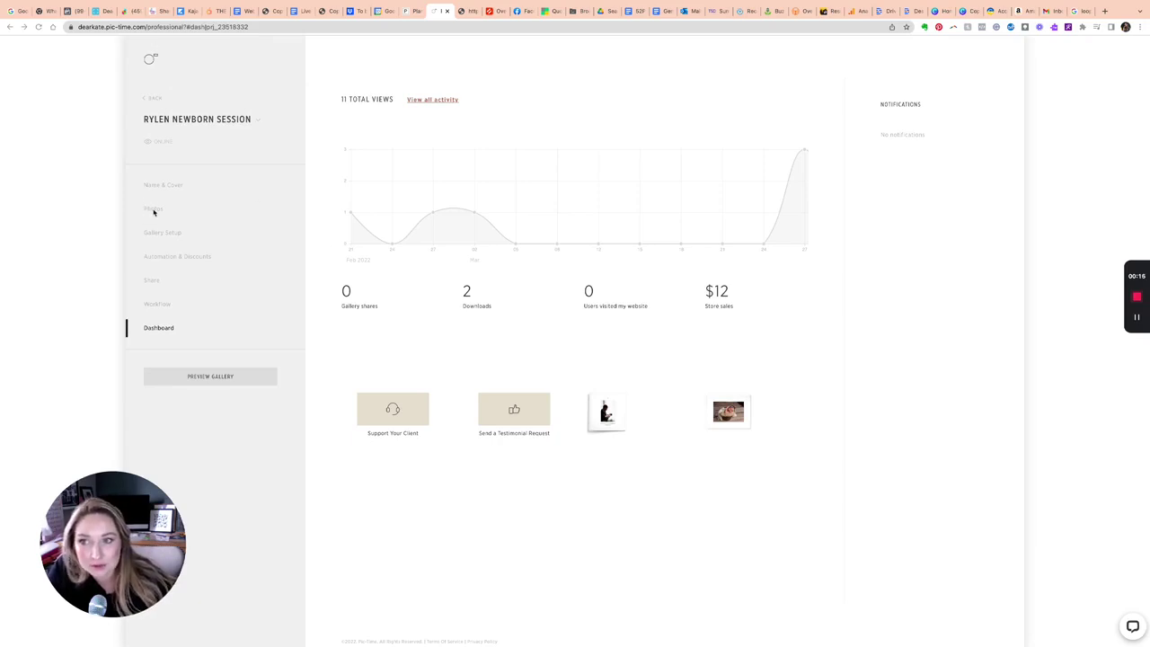
Preview the Rylen Newborn Session gallery in client view, showing its cover page.
click(150, 208)
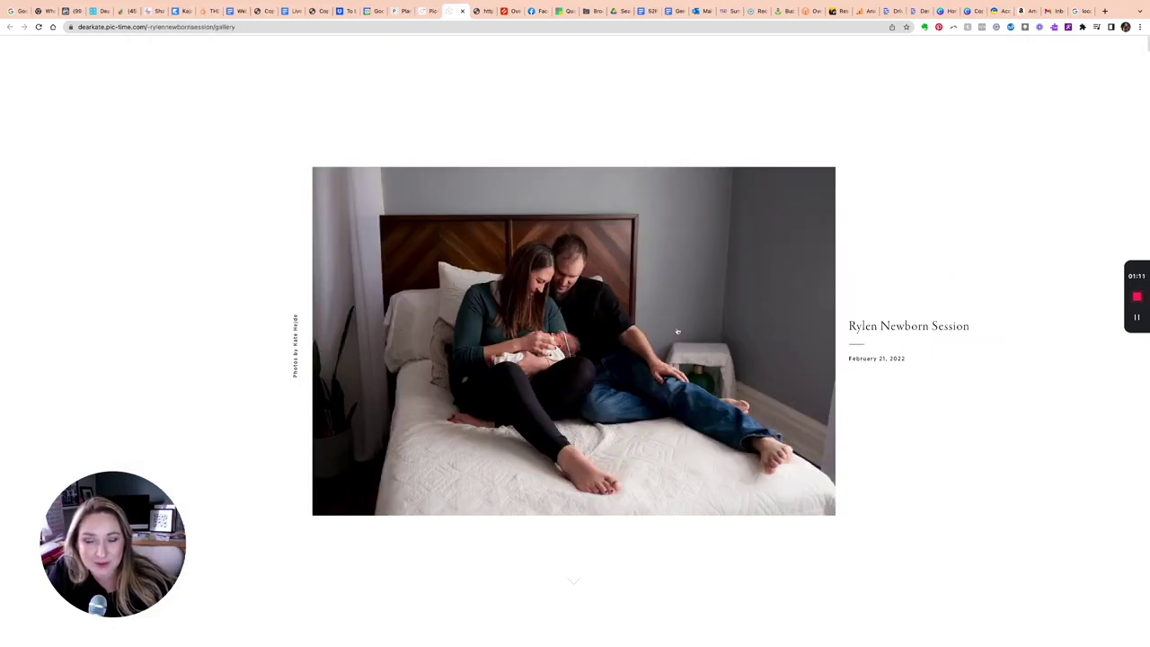
Enter the gallery from its cover and scroll well down the Proofs photo grid.
click(861, 372)
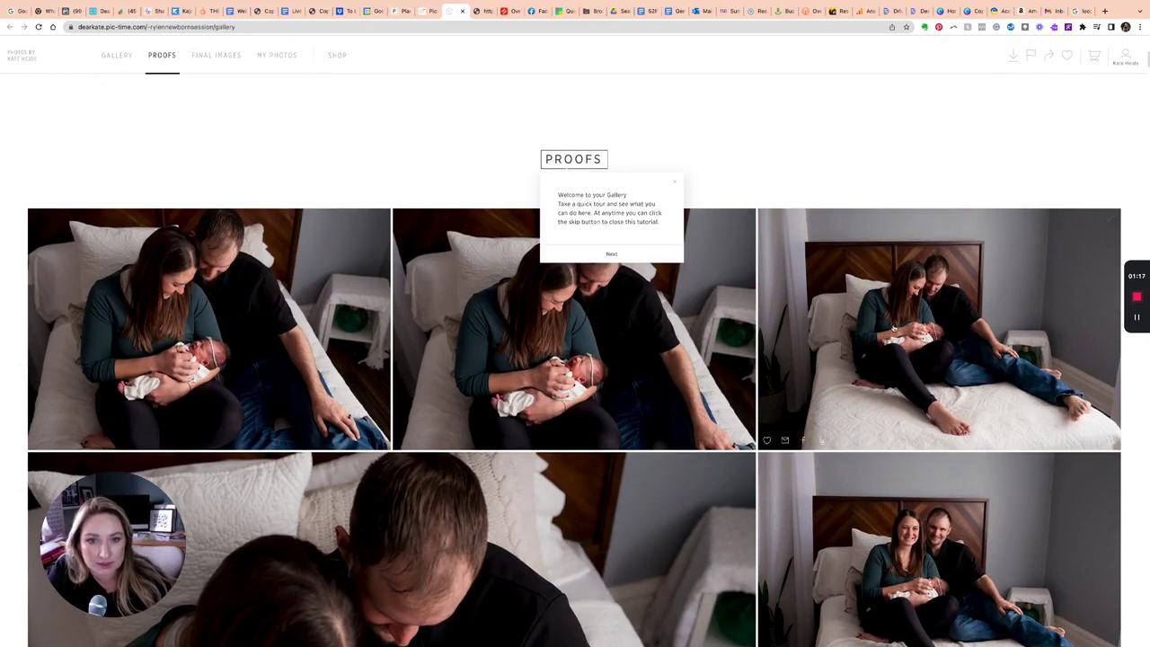
scroll(889, 329, down, 2)
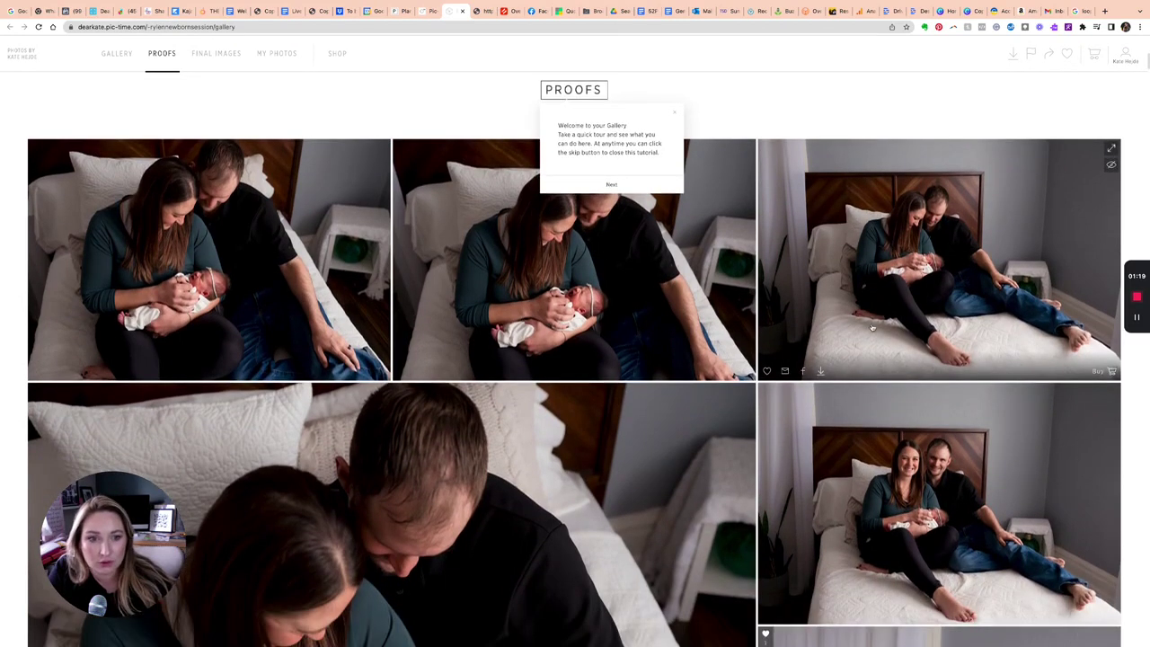
scroll(871, 328, down, 2)
scroll(989, 225, up, 1)
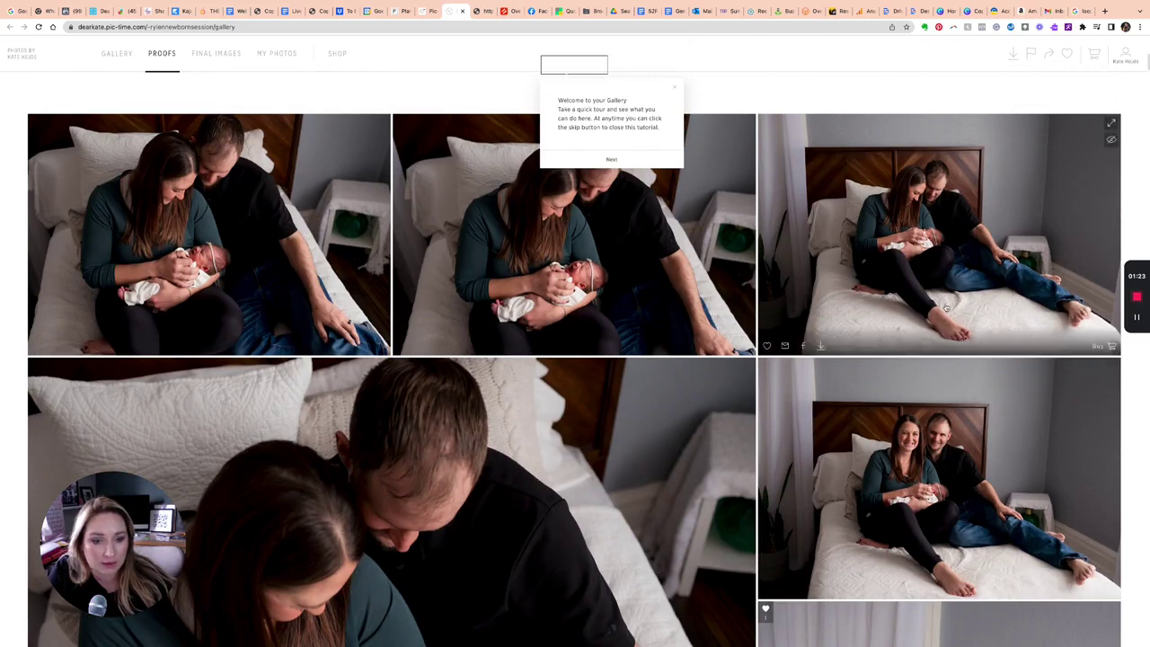
scroll(459, 293, down, 5)
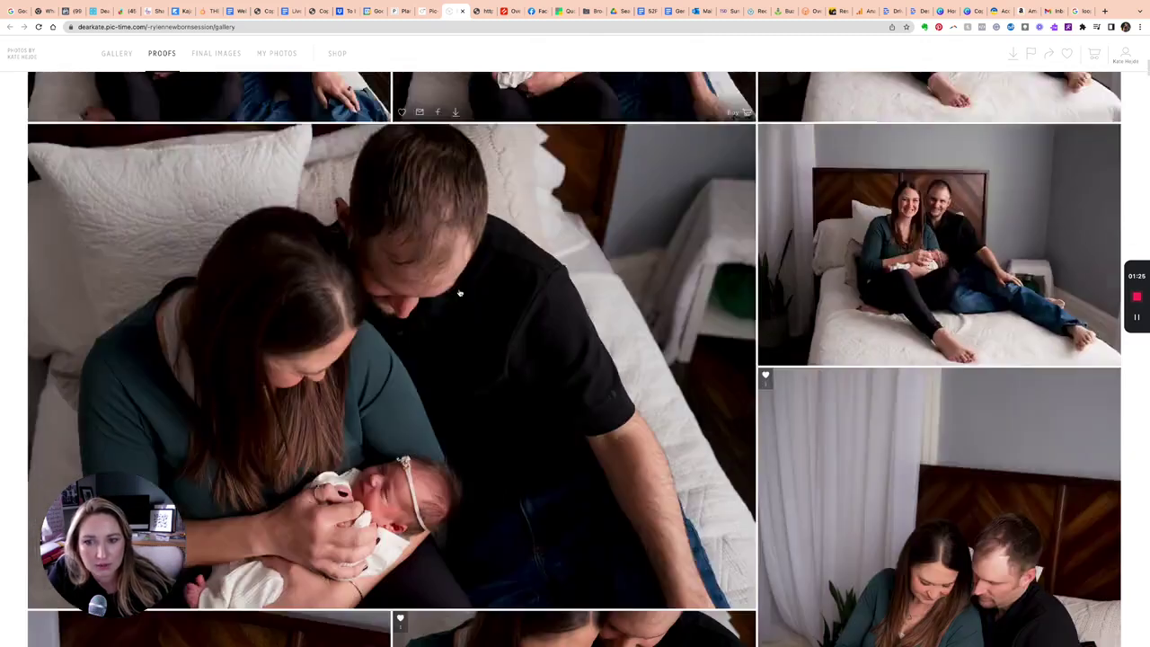
scroll(459, 293, down, 5)
scroll(604, 281, down, 1)
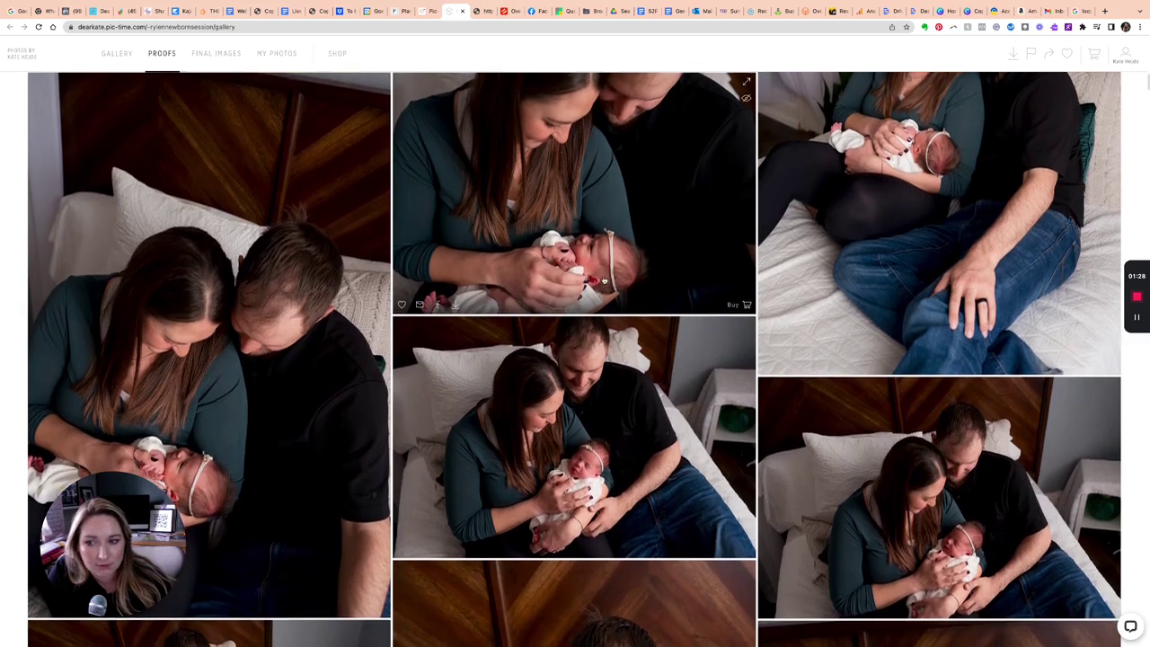
mouse_move(401, 303)
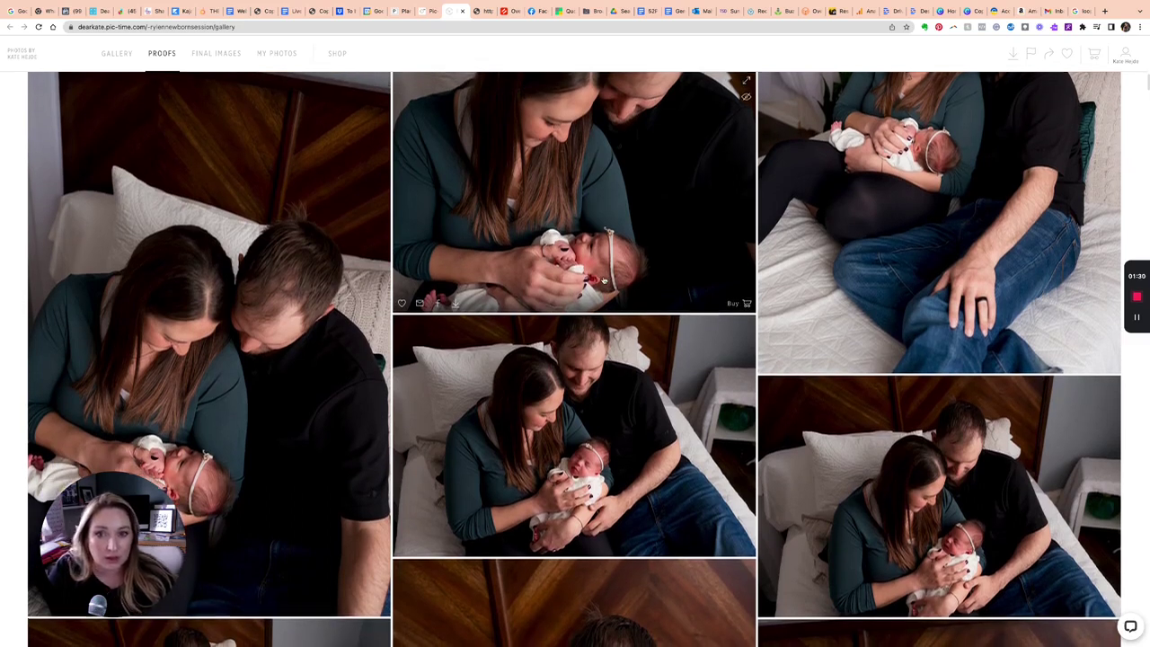
scroll(503, 305, down, 1)
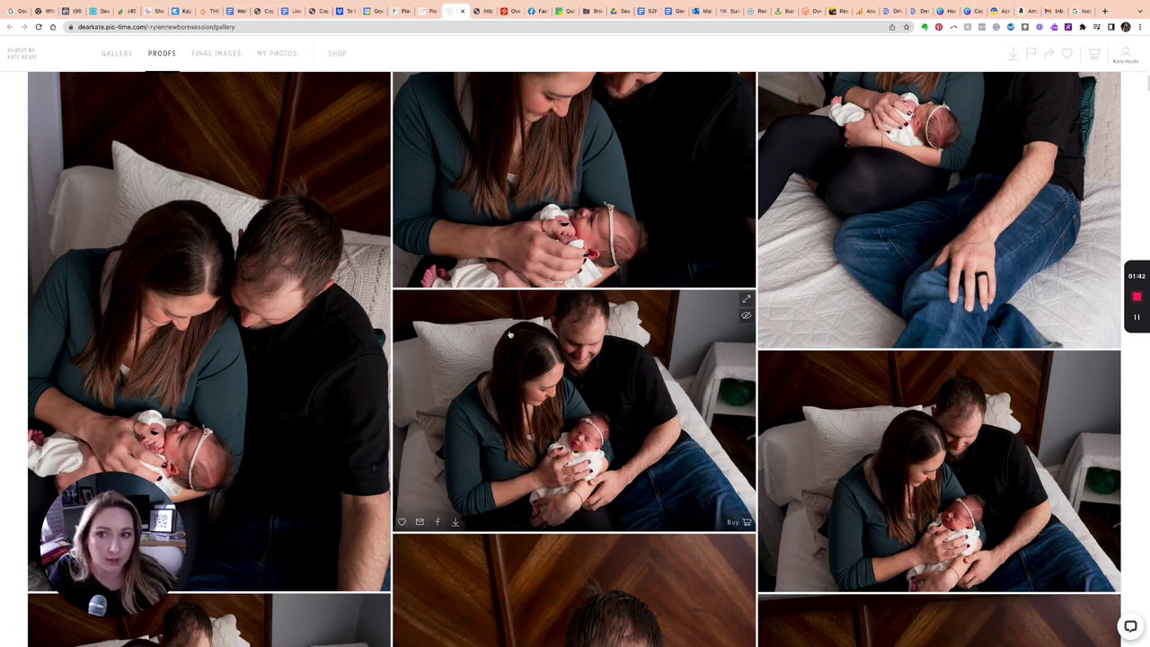
scroll(510, 334, down, 5)
scroll(509, 330, down, 5)
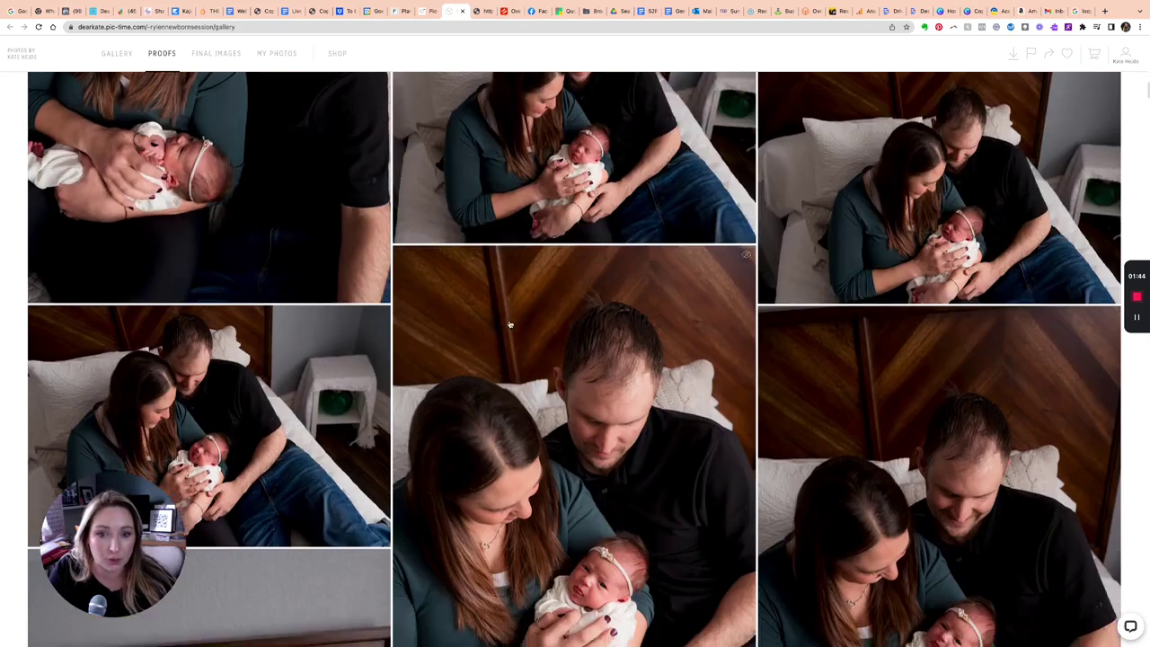
scroll(509, 328, down, 4)
scroll(510, 325, down, 5)
scroll(510, 325, down, 5)
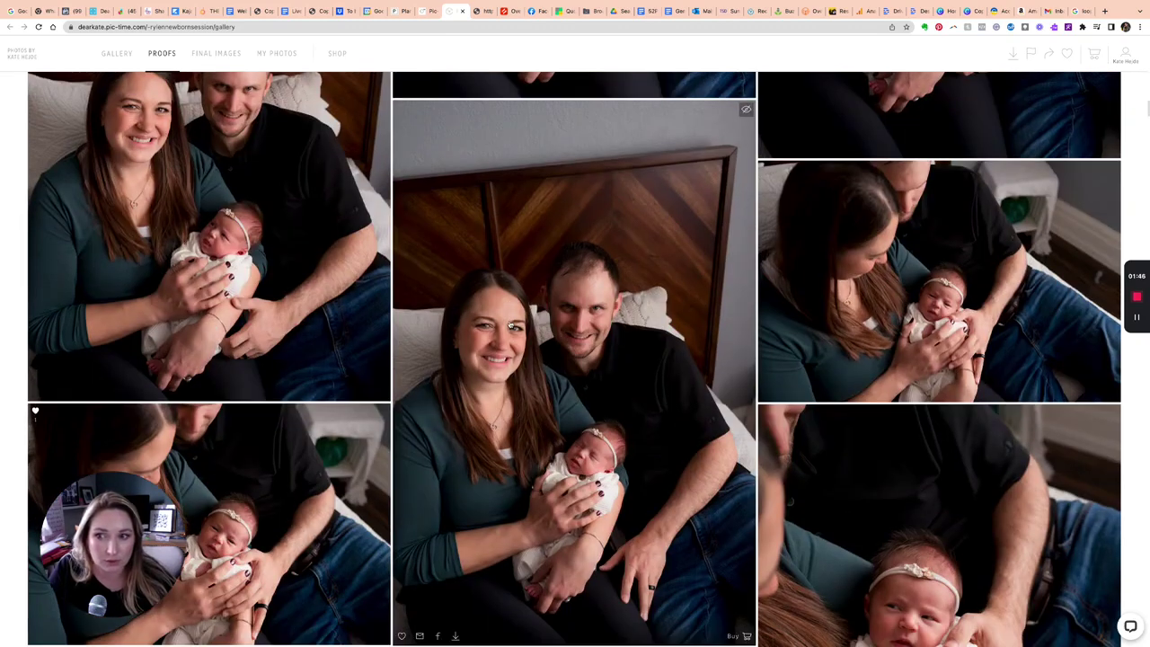
scroll(509, 323, down, 5)
scroll(510, 324, down, 3)
scroll(510, 323, down, 3)
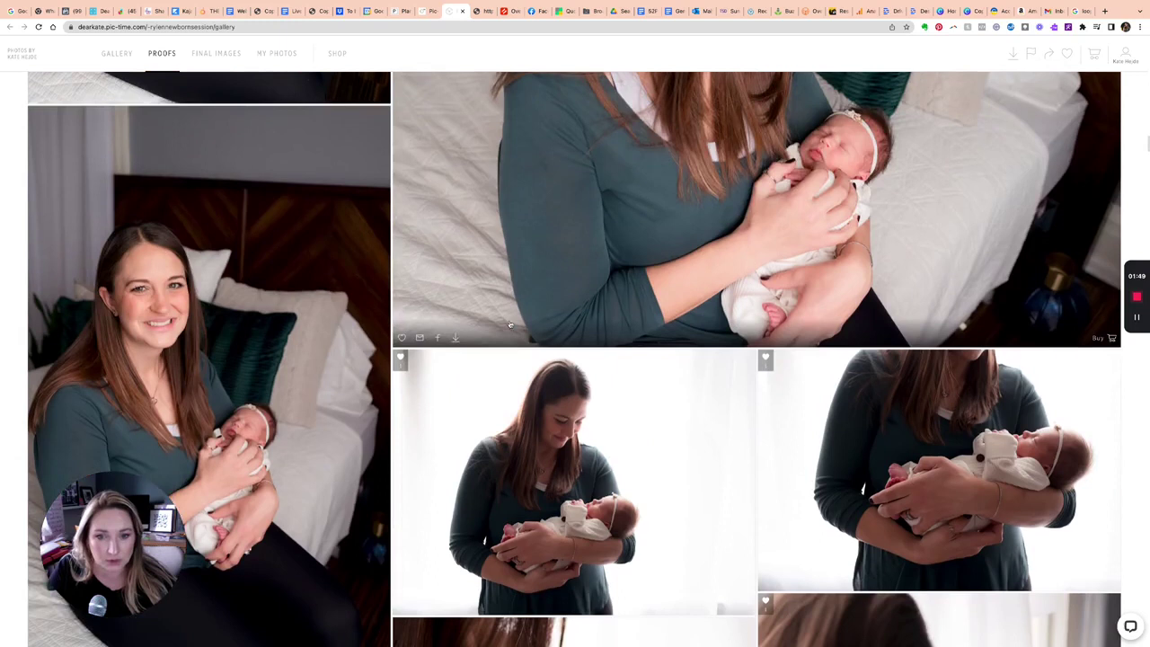
scroll(509, 323, down, 3)
scroll(510, 324, down, 3)
scroll(510, 324, down, 2)
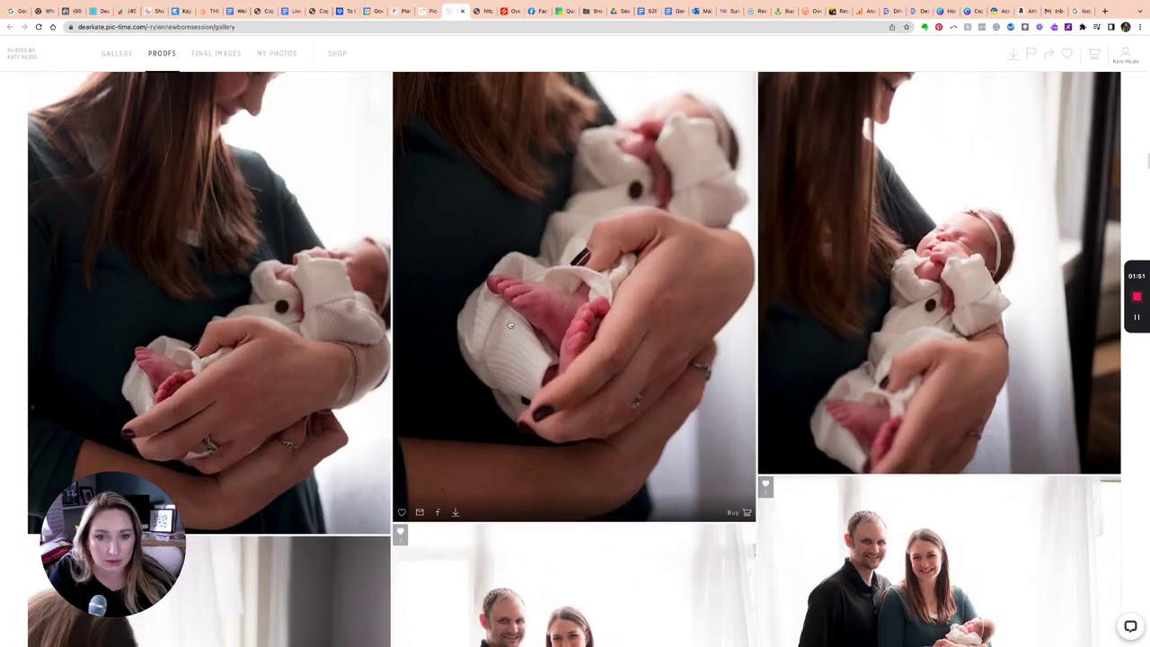
scroll(509, 323, down, 1)
scroll(509, 323, down, 1)
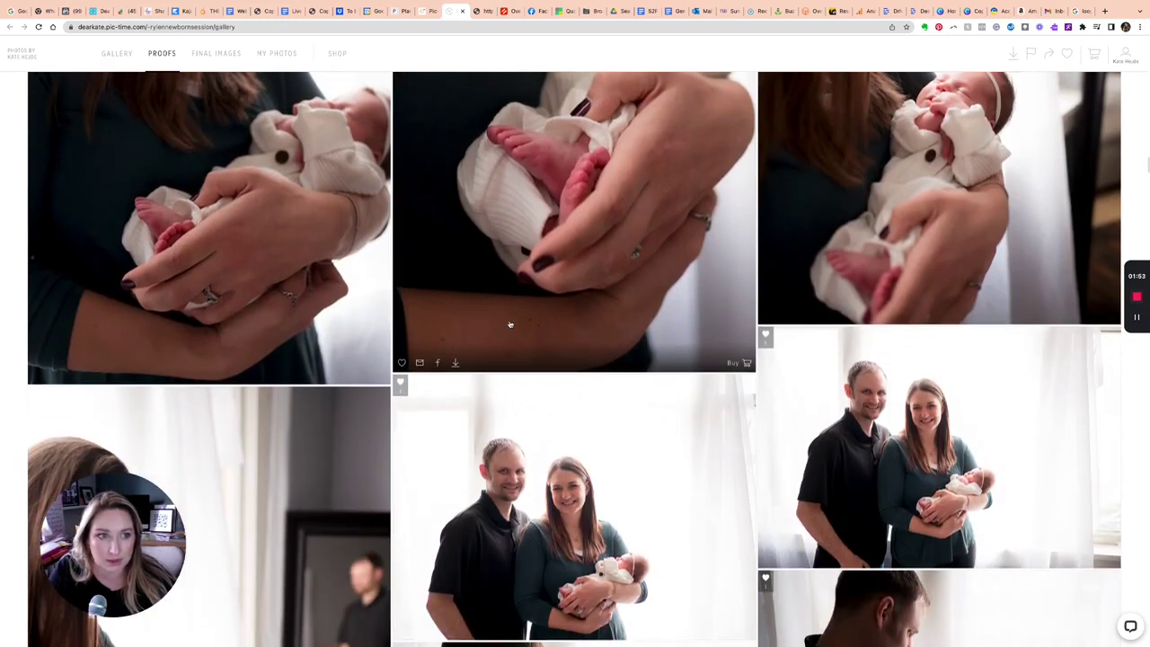
scroll(509, 324, up, 2)
scroll(510, 324, up, 2)
scroll(509, 324, down, 2)
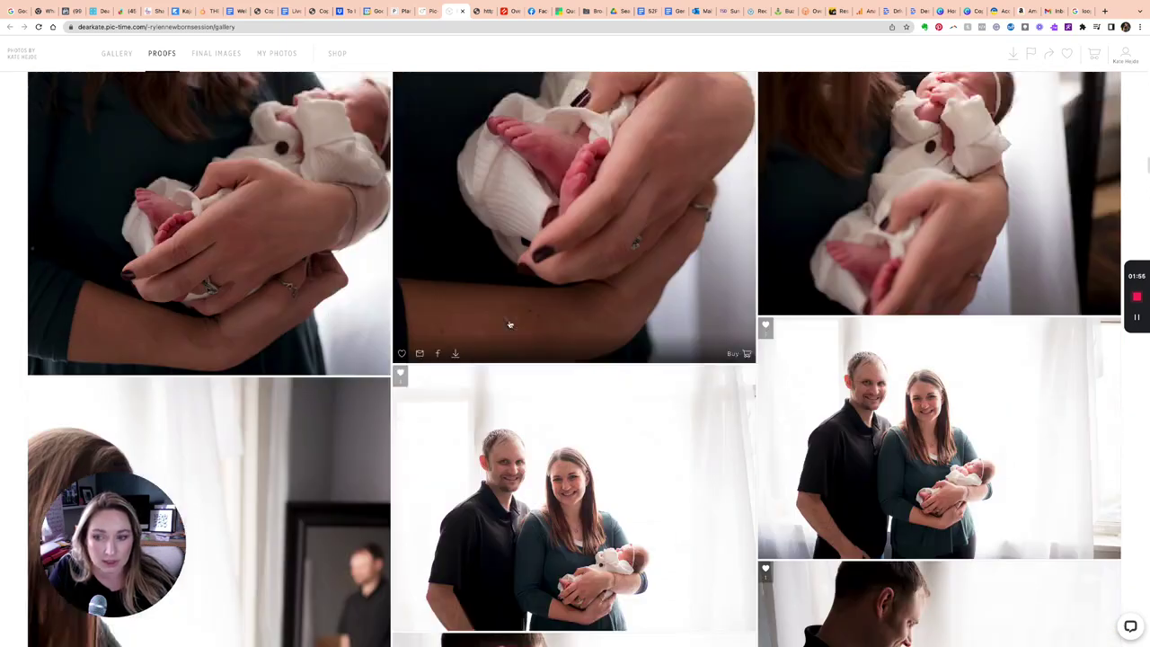
scroll(509, 325, down, 2)
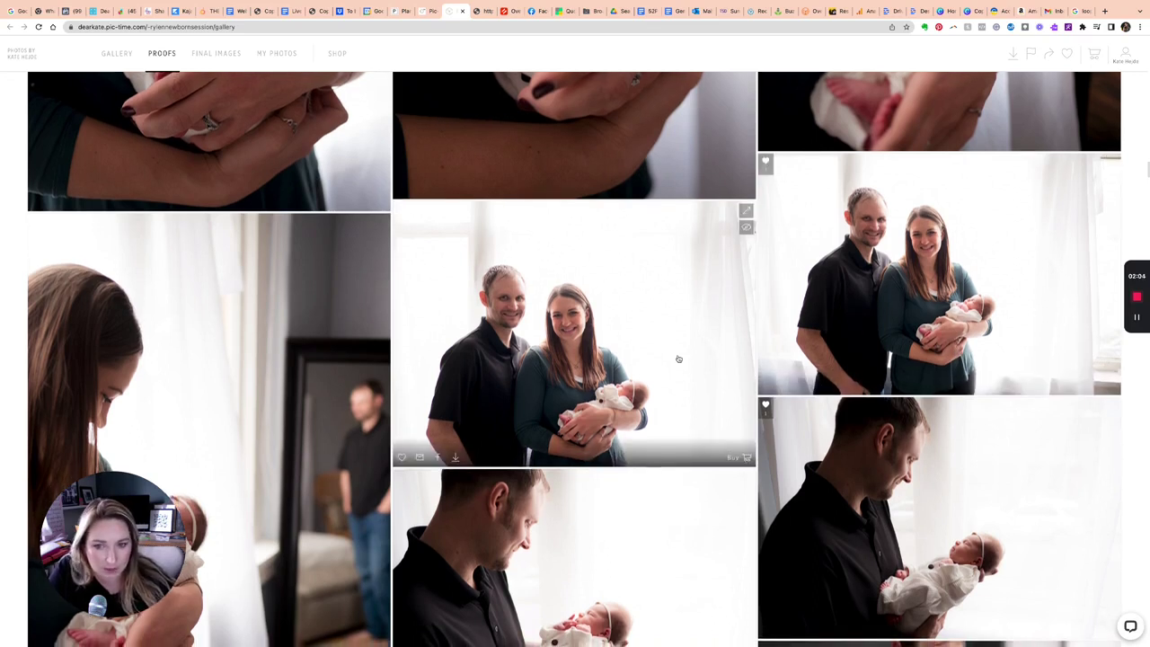
scroll(678, 358, down, 1)
scroll(644, 368, down, 2)
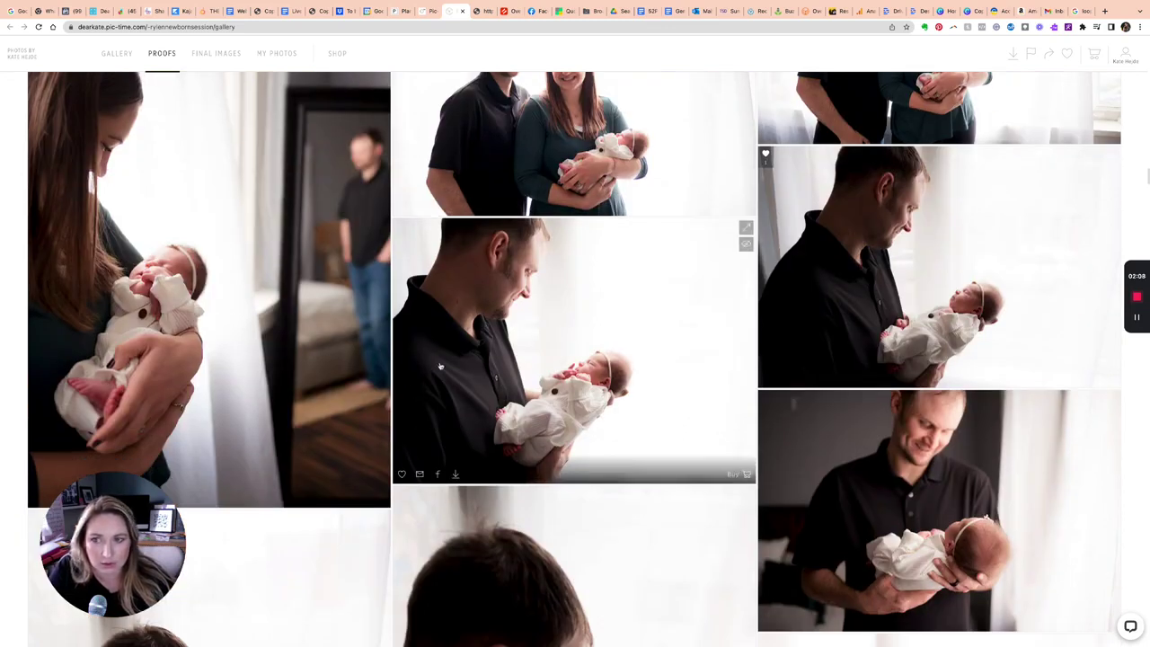
scroll(536, 385, down, 3)
scroll(536, 384, down, 2)
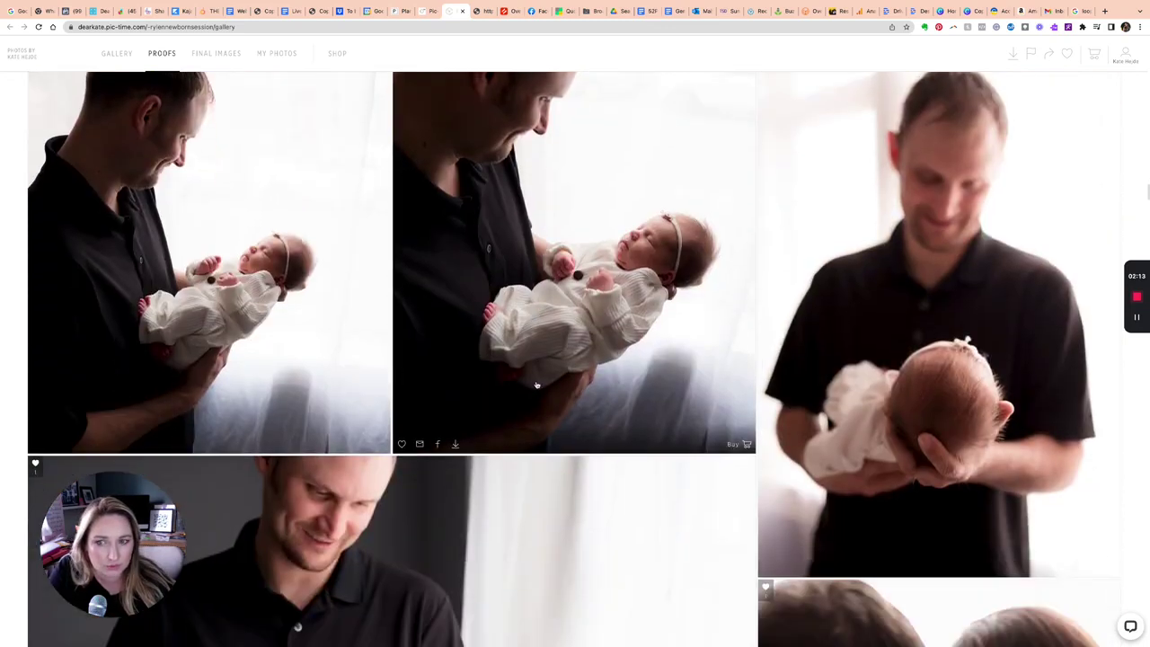
scroll(537, 385, down, 3)
scroll(536, 384, down, 2)
scroll(537, 384, down, 3)
scroll(537, 385, down, 2)
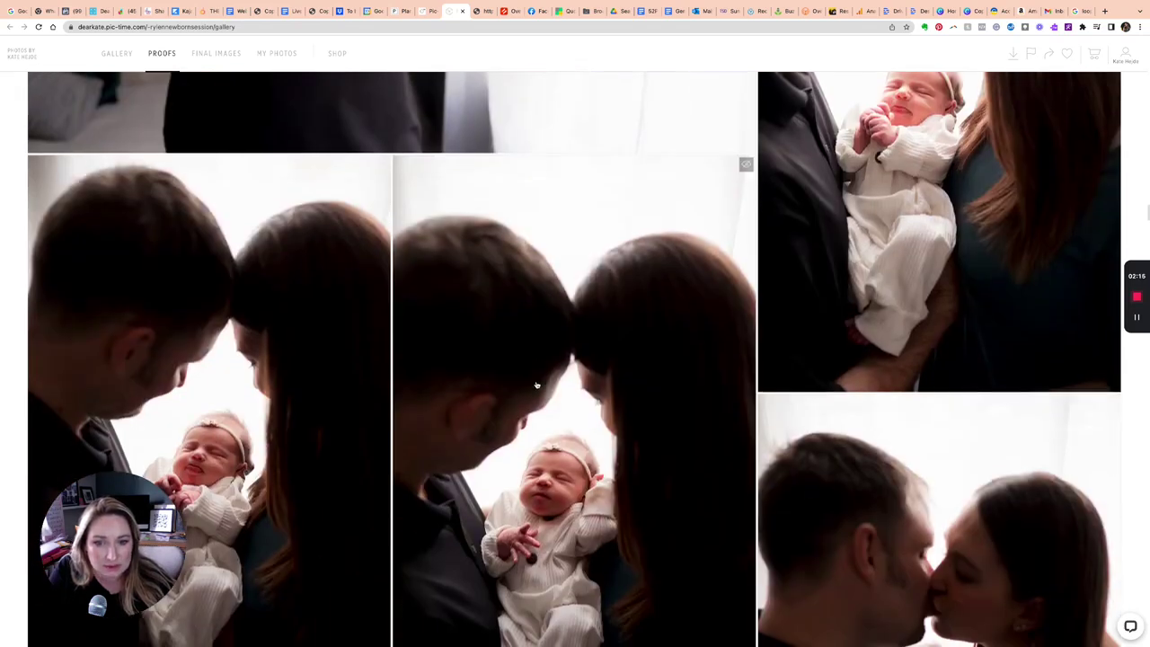
scroll(537, 384, down, 2)
scroll(536, 384, down, 2)
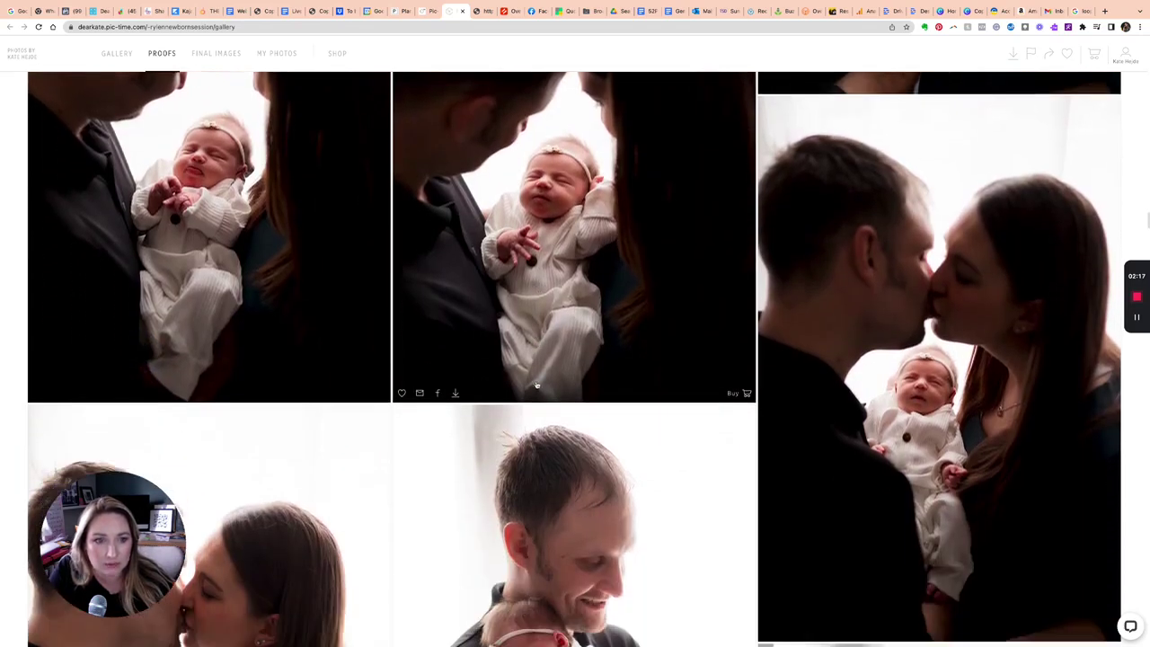
scroll(536, 385, down, 1)
scroll(537, 385, down, 2)
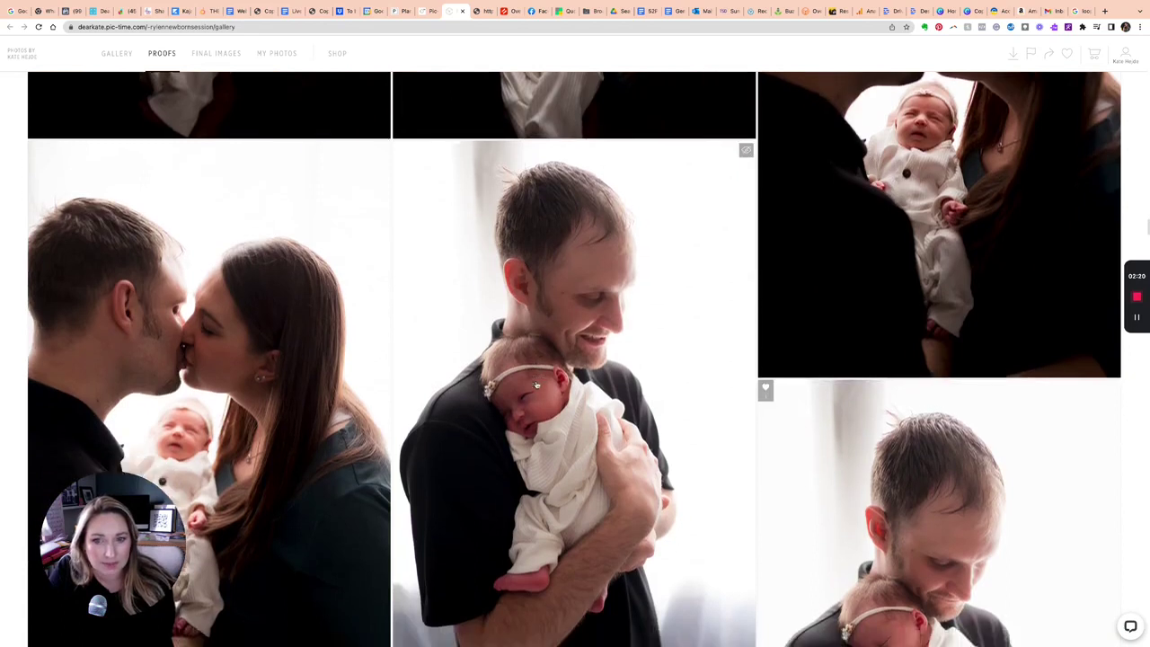
scroll(536, 385, down, 5)
scroll(536, 385, down, 1)
mouse_move(573, 234)
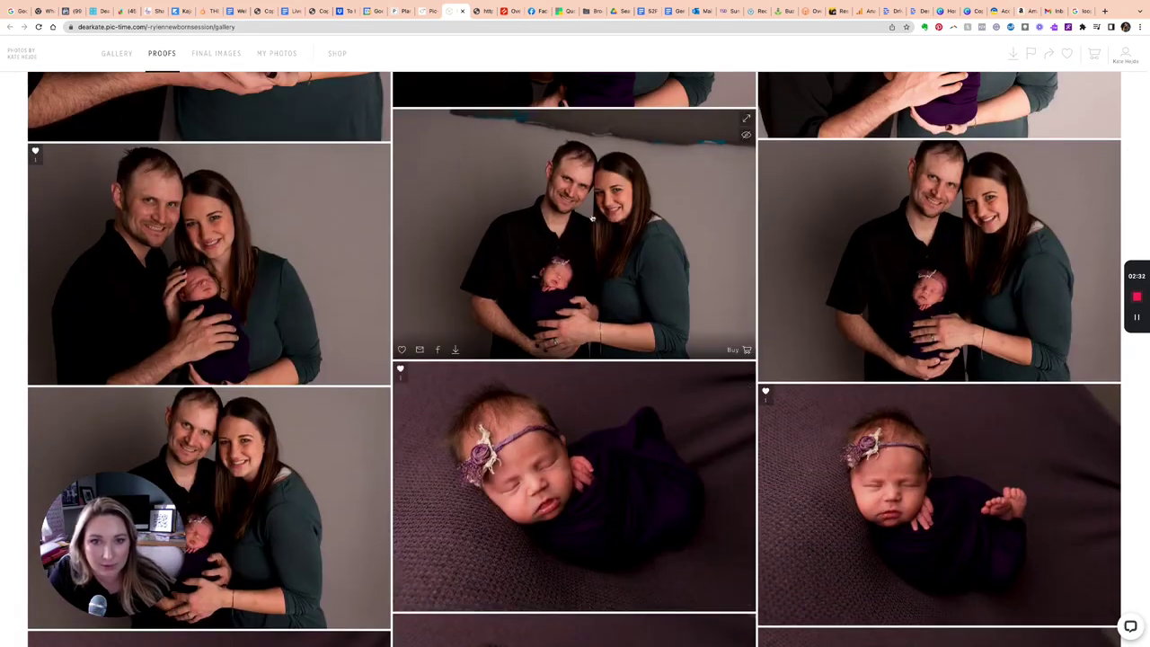
scroll(583, 174, up, 3)
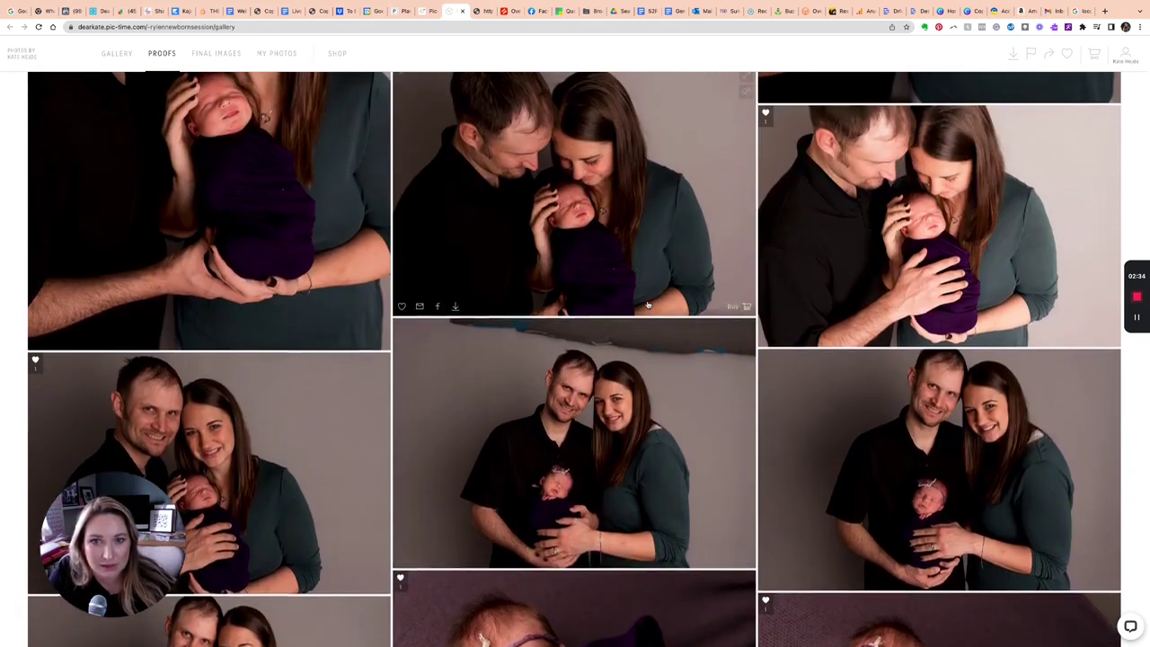
scroll(647, 305, up, 2)
scroll(647, 305, down, 1)
scroll(647, 306, down, 5)
scroll(720, 238, down, 2)
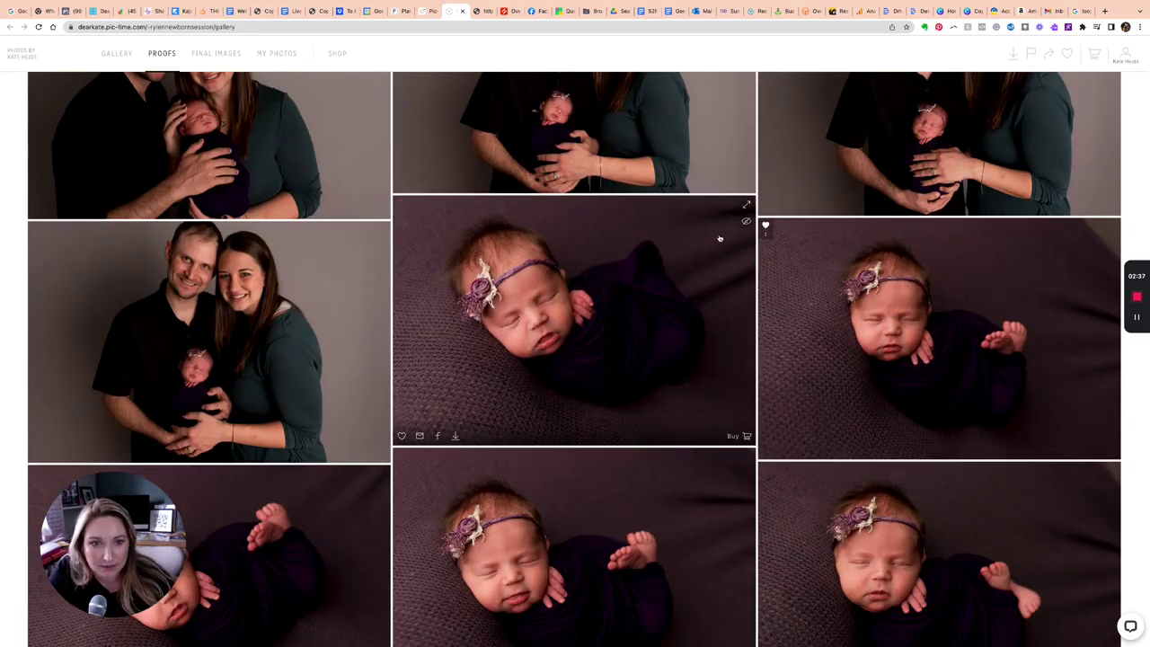
scroll(564, 403, down, 1)
scroll(536, 403, down, 2)
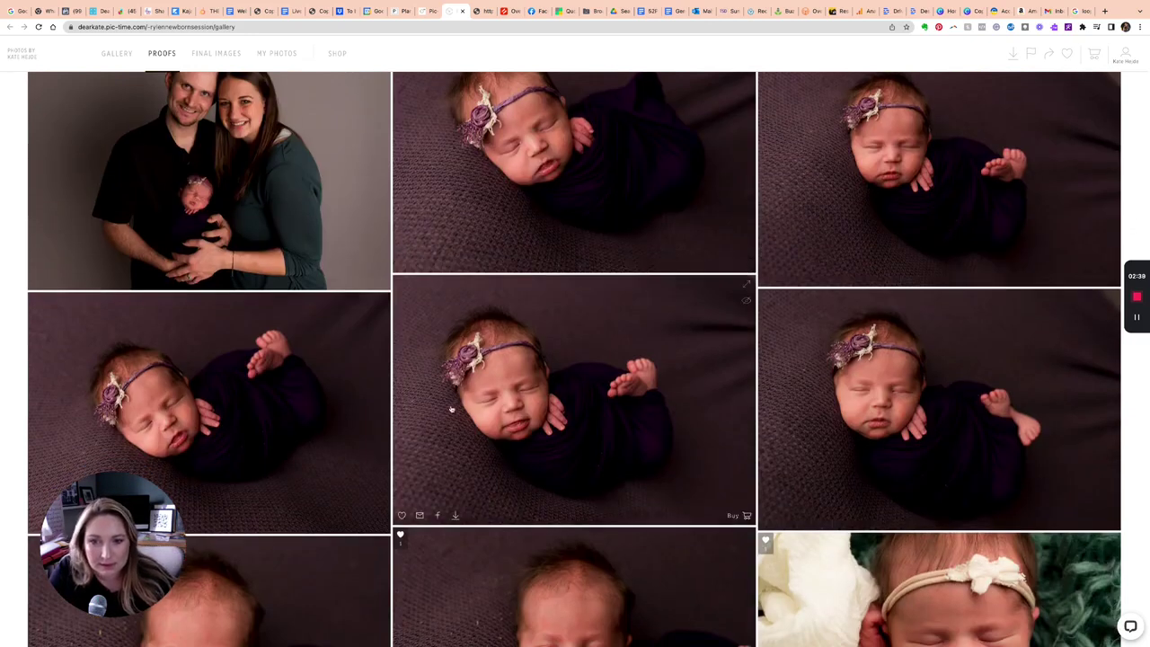
scroll(480, 462, down, 2)
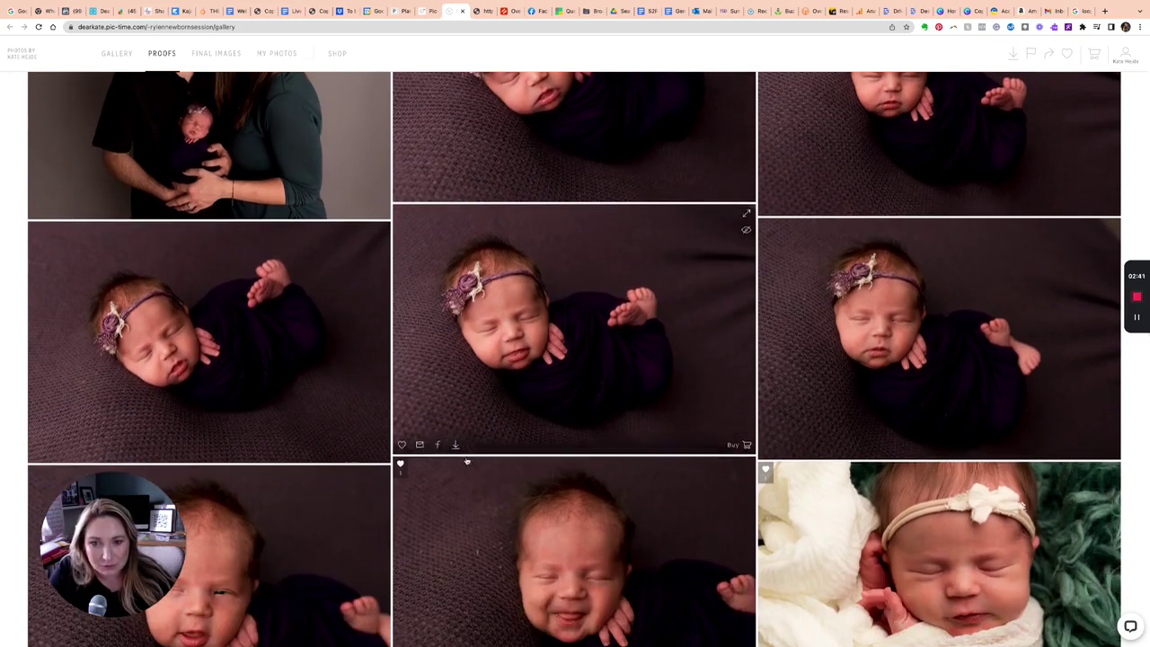
scroll(627, 483, down, 2)
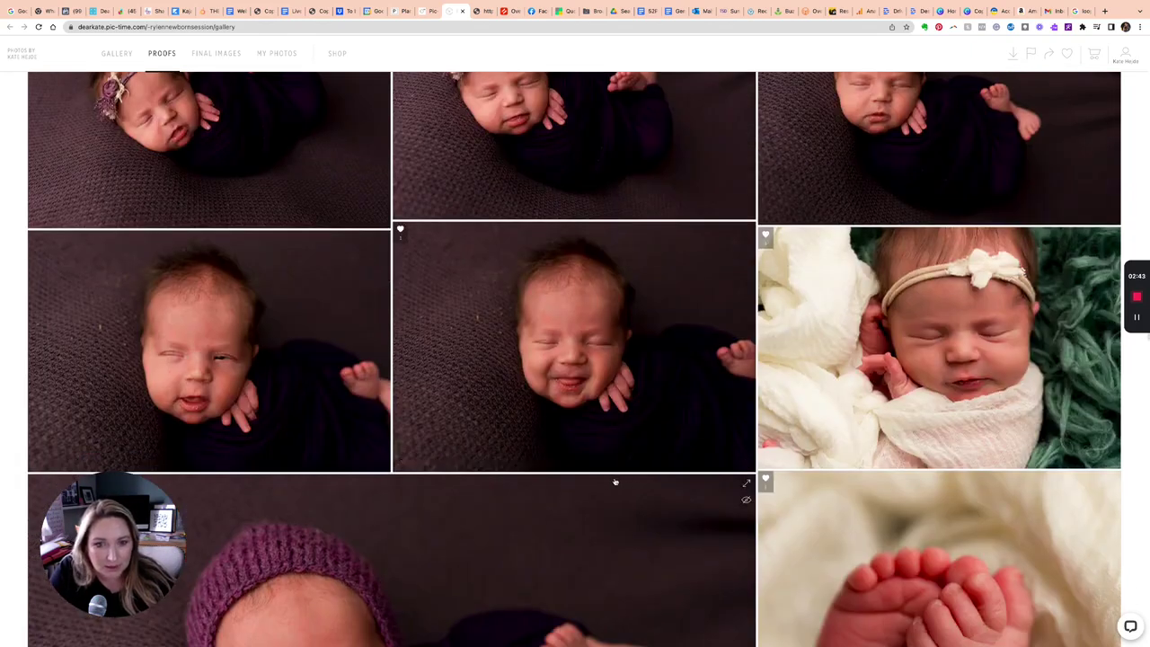
scroll(613, 477, down, 1)
scroll(574, 461, down, 1)
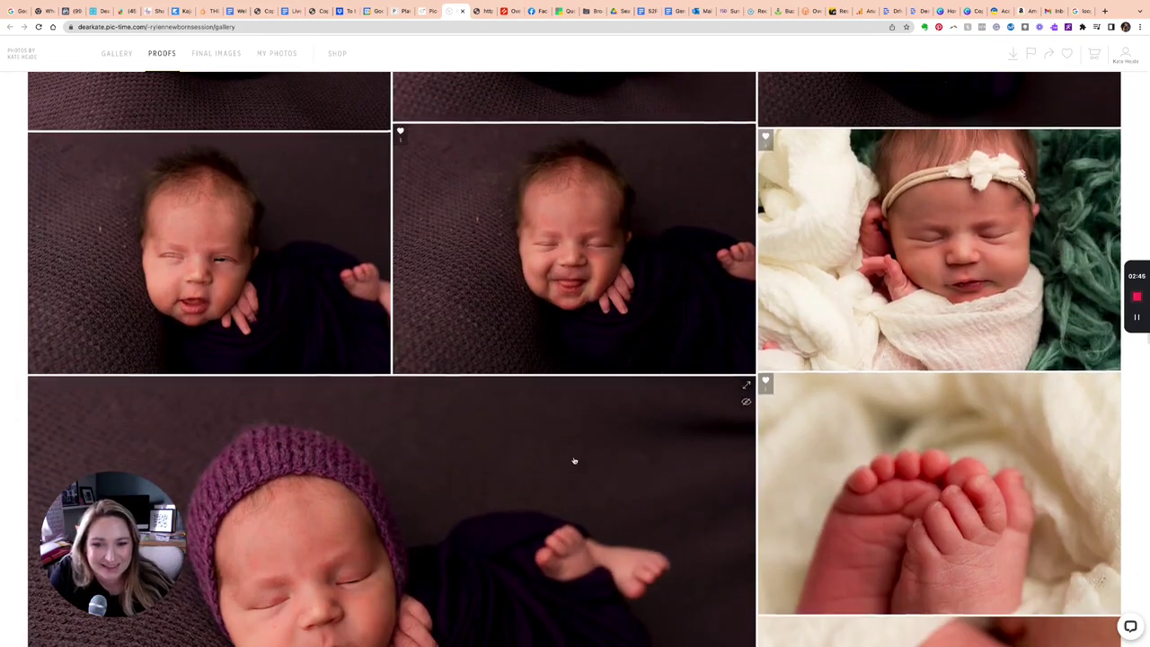
scroll(574, 461, down, 2)
scroll(574, 461, down, 1)
scroll(574, 461, down, 1)
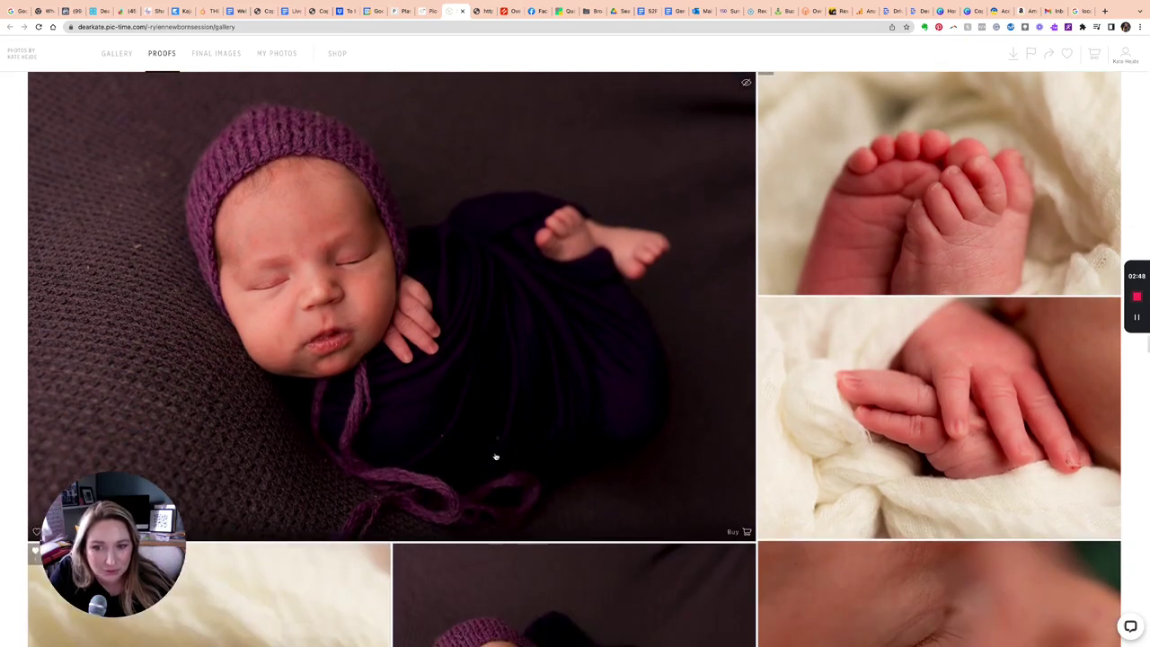
scroll(495, 458, down, 2)
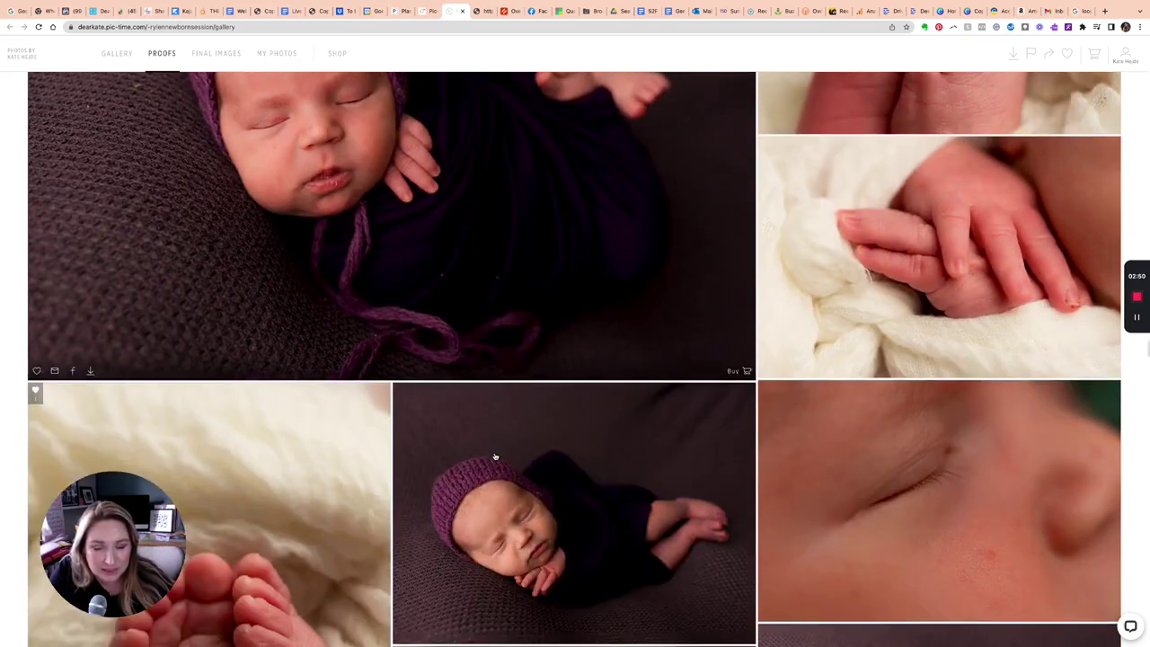
scroll(494, 457, down, 3)
scroll(494, 457, down, 1)
scroll(494, 457, down, 2)
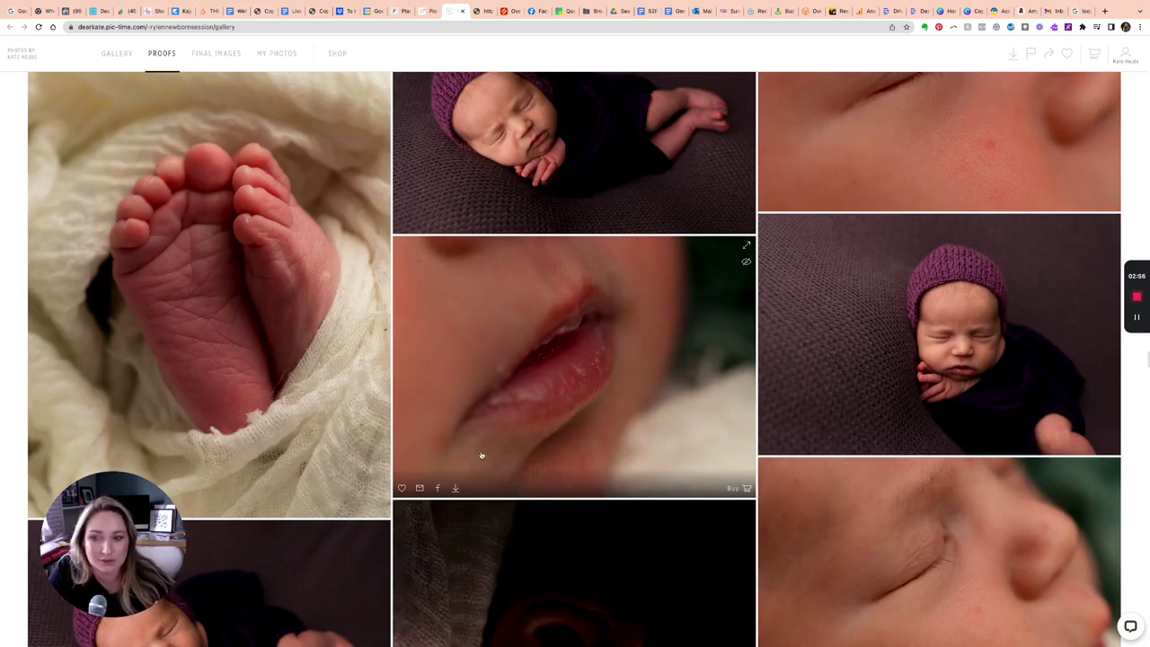
scroll(492, 448, down, 2)
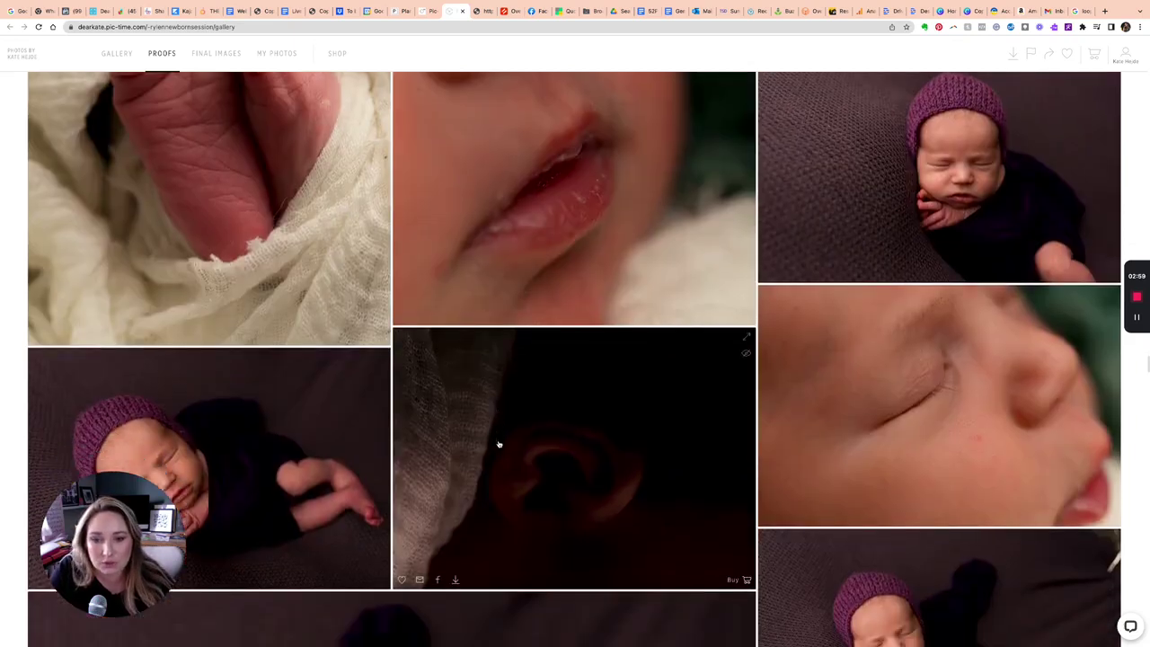
scroll(498, 444, down, 2)
scroll(498, 444, down, 2)
scroll(499, 444, down, 1)
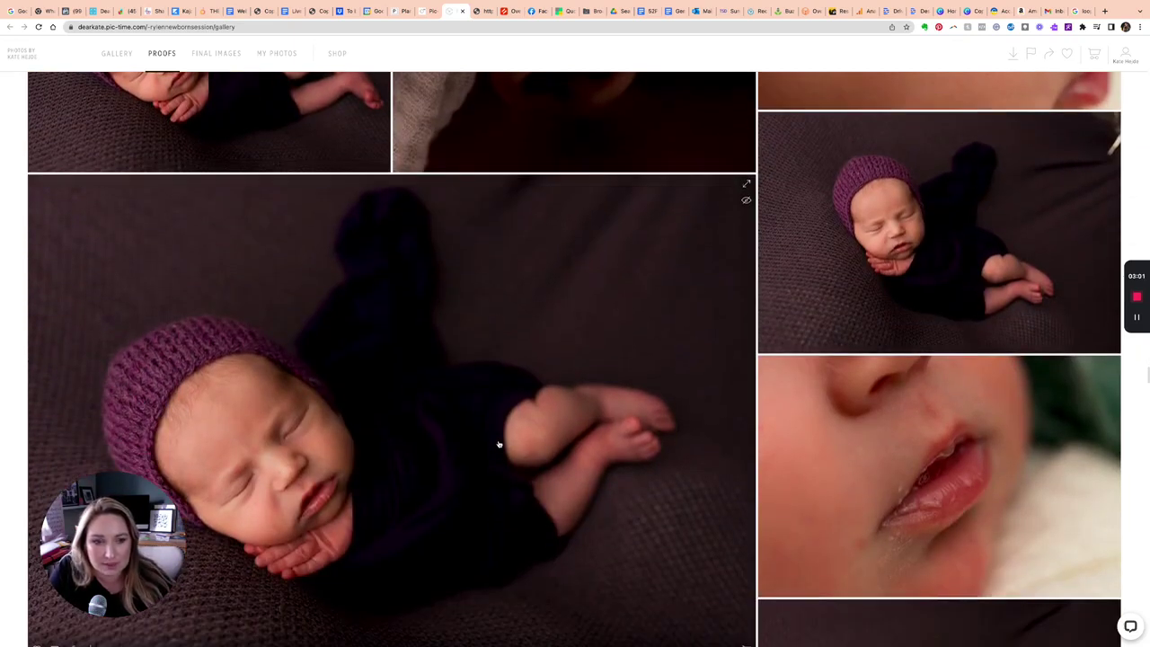
scroll(499, 443, down, 1)
scroll(498, 443, down, 3)
scroll(499, 444, down, 2)
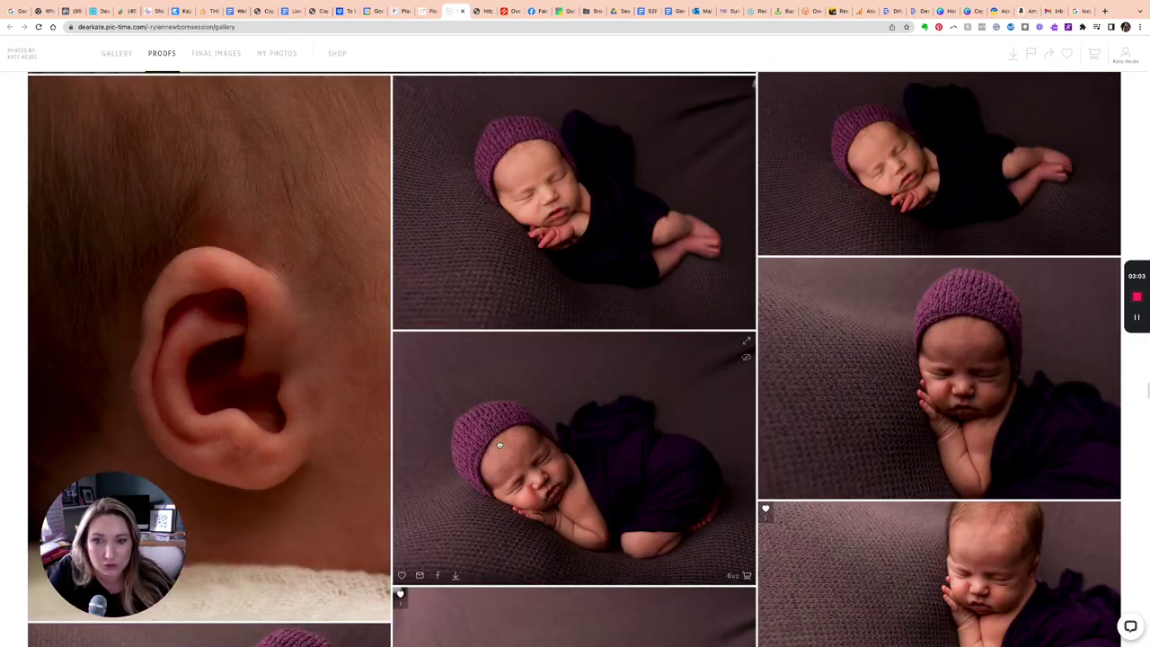
scroll(498, 444, down, 1)
scroll(499, 444, down, 1)
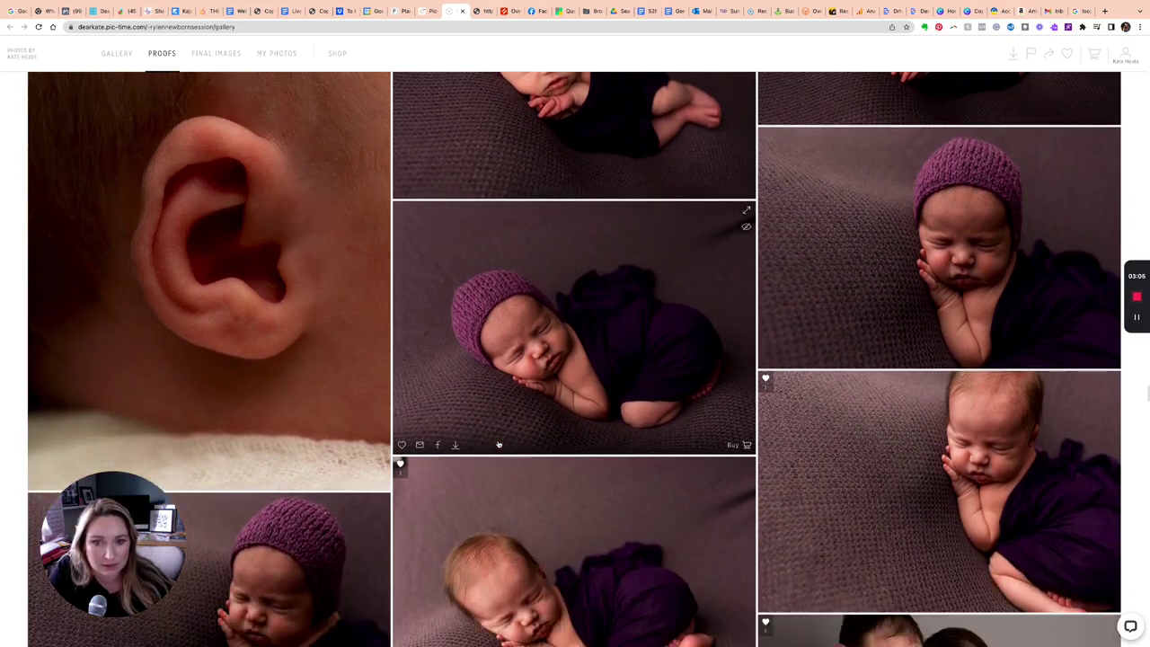
scroll(499, 444, down, 3)
scroll(499, 444, down, 2)
scroll(499, 444, down, 1)
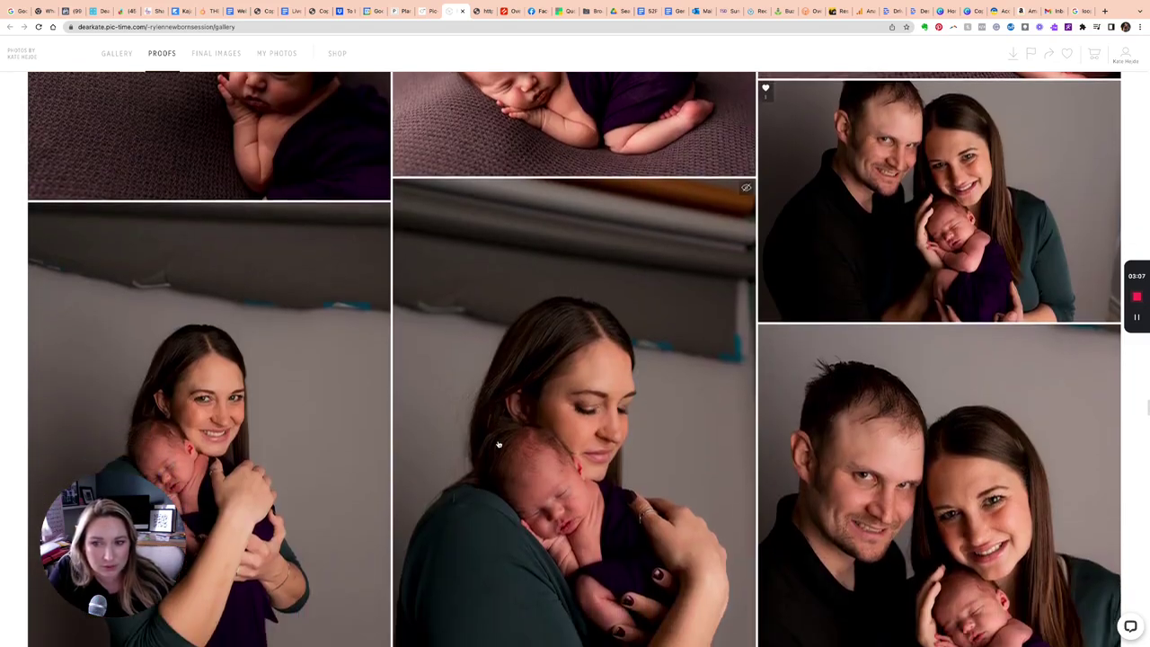
scroll(522, 377, down, 1)
scroll(577, 222, down, 1)
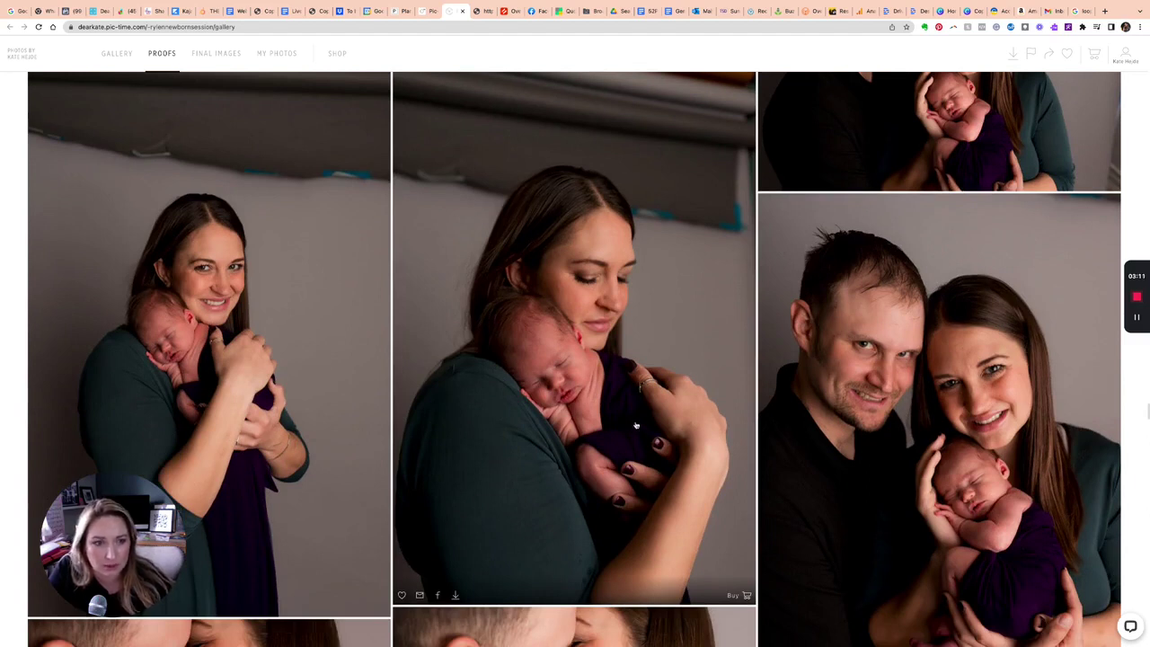
scroll(635, 424, down, 1)
scroll(635, 426, down, 1)
scroll(635, 431, down, 1)
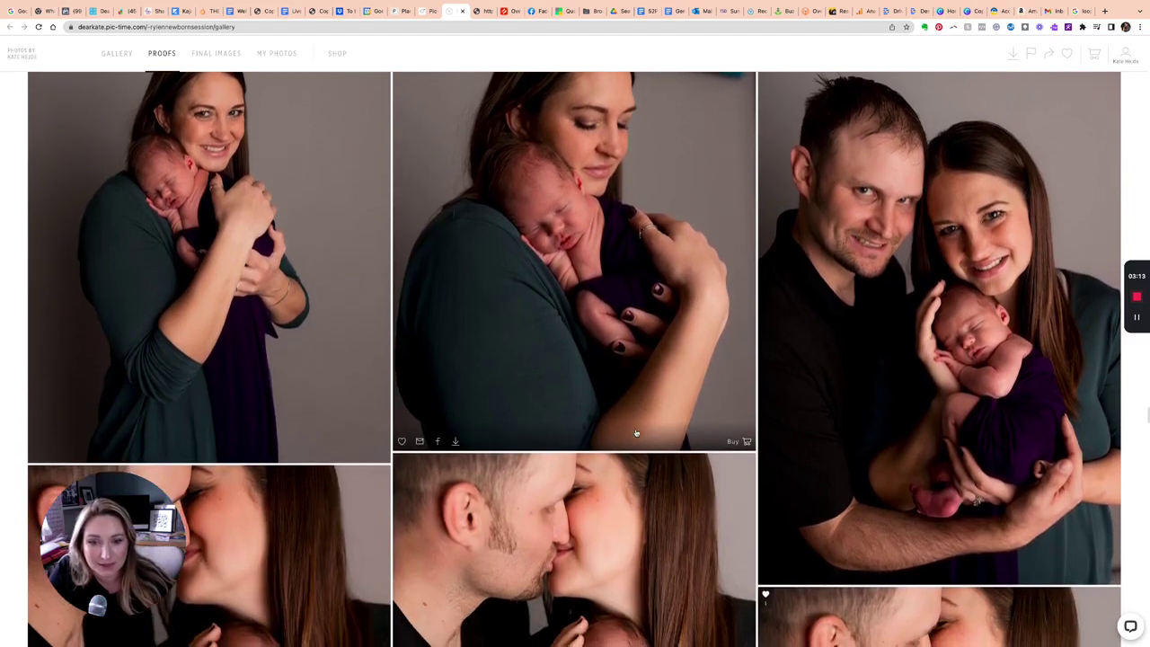
scroll(635, 433, down, 10)
scroll(632, 434, down, 1)
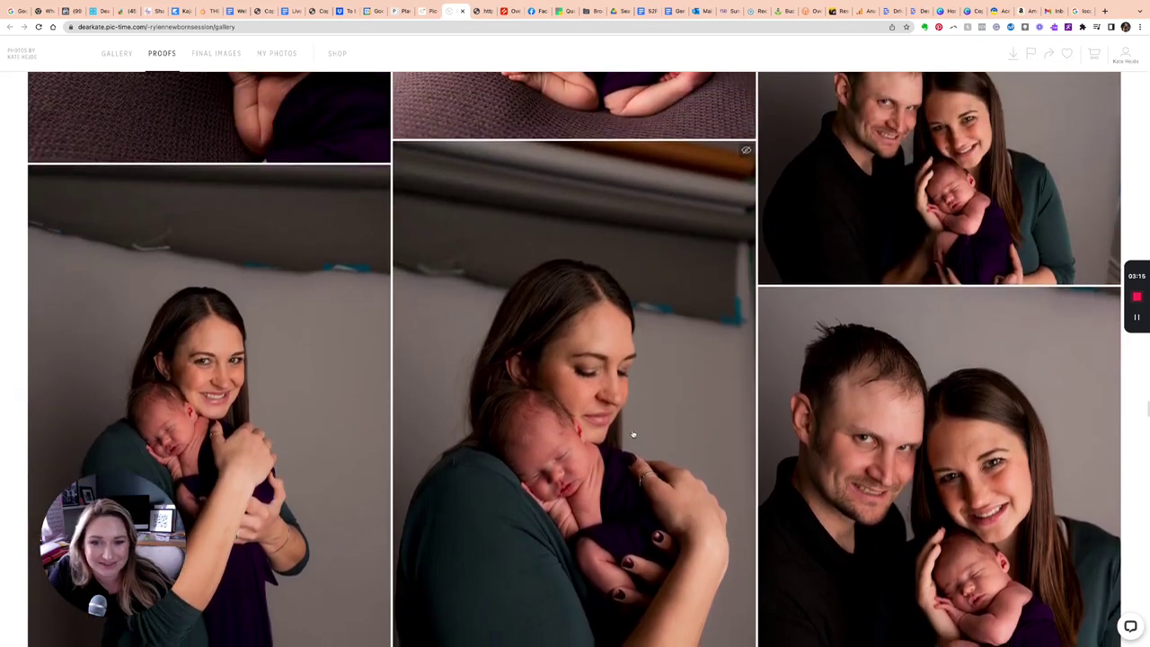
scroll(633, 434, down, 3)
scroll(633, 434, down, 3)
scroll(633, 434, down, 3)
scroll(632, 434, down, 2)
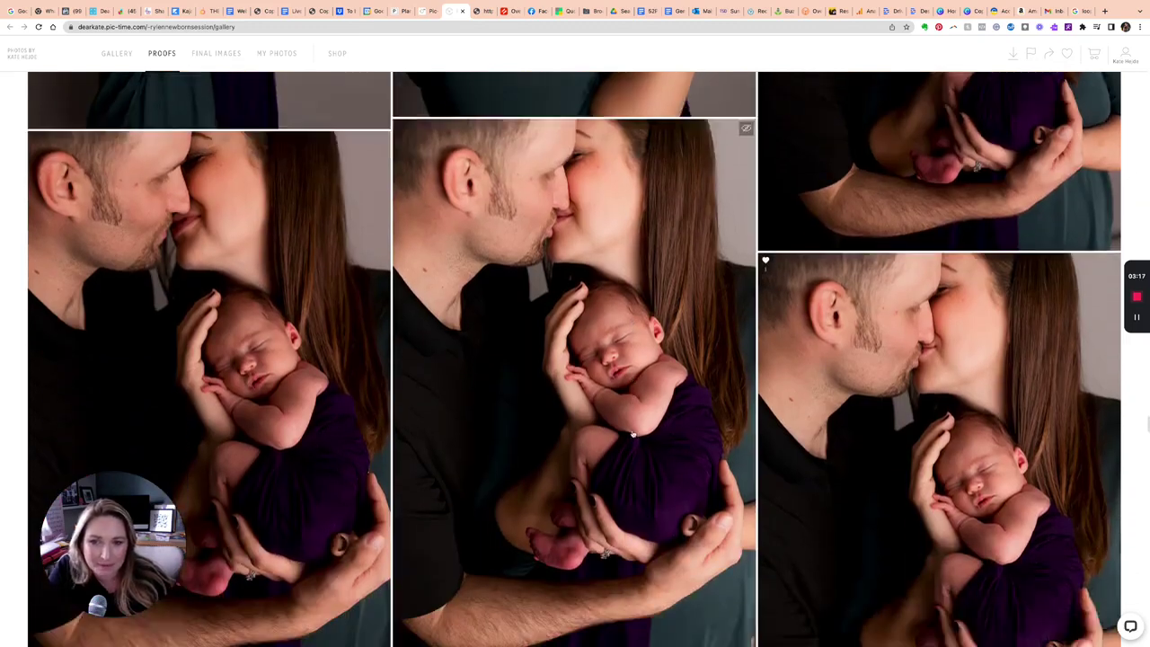
scroll(633, 434, down, 3)
scroll(633, 434, down, 2)
scroll(630, 434, down, 5)
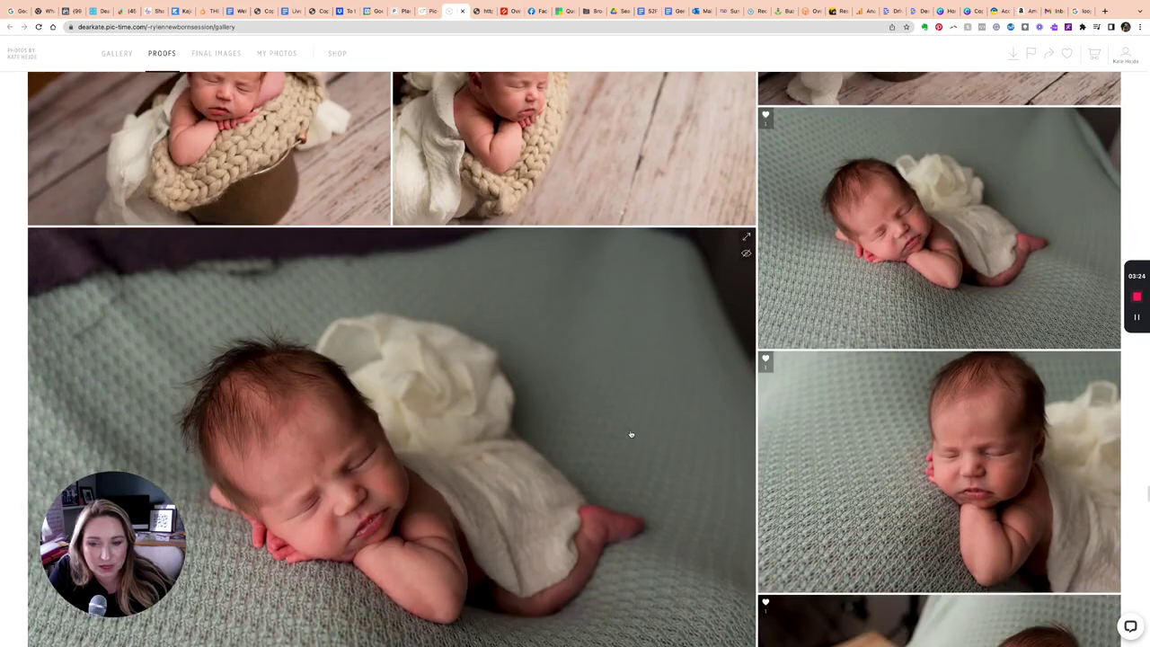
scroll(631, 434, down, 1)
scroll(631, 434, down, 2)
scroll(631, 433, down, 2)
scroll(631, 434, down, 2)
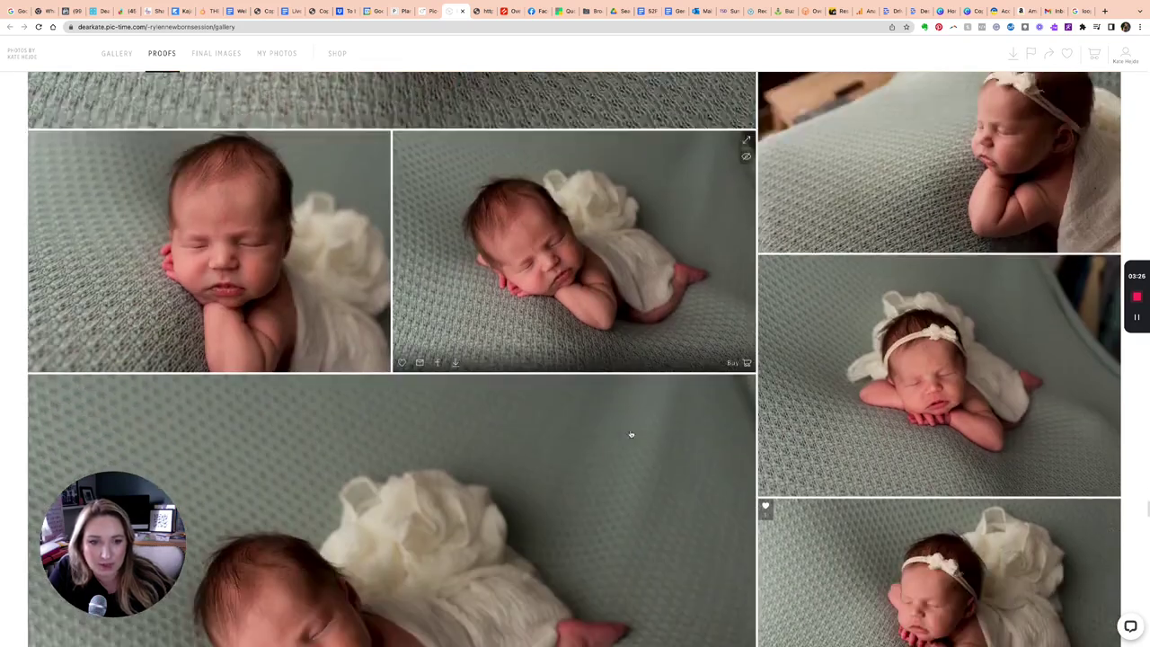
scroll(630, 433, down, 2)
scroll(630, 434, down, 2)
scroll(630, 434, down, 1)
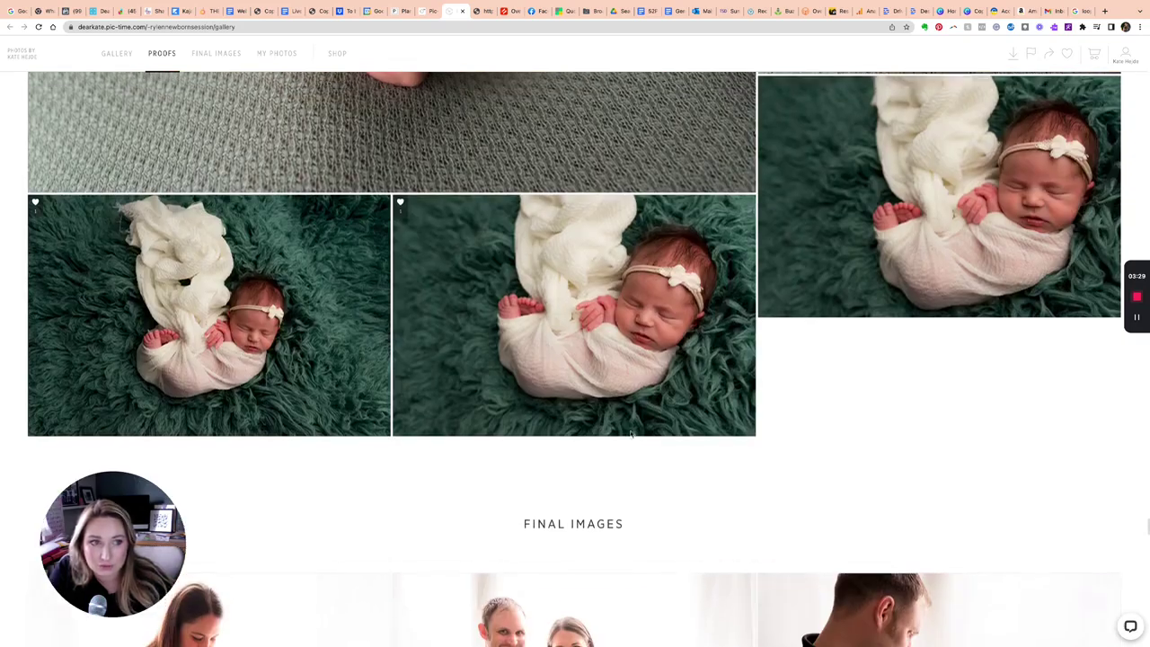
scroll(630, 434, up, 1)
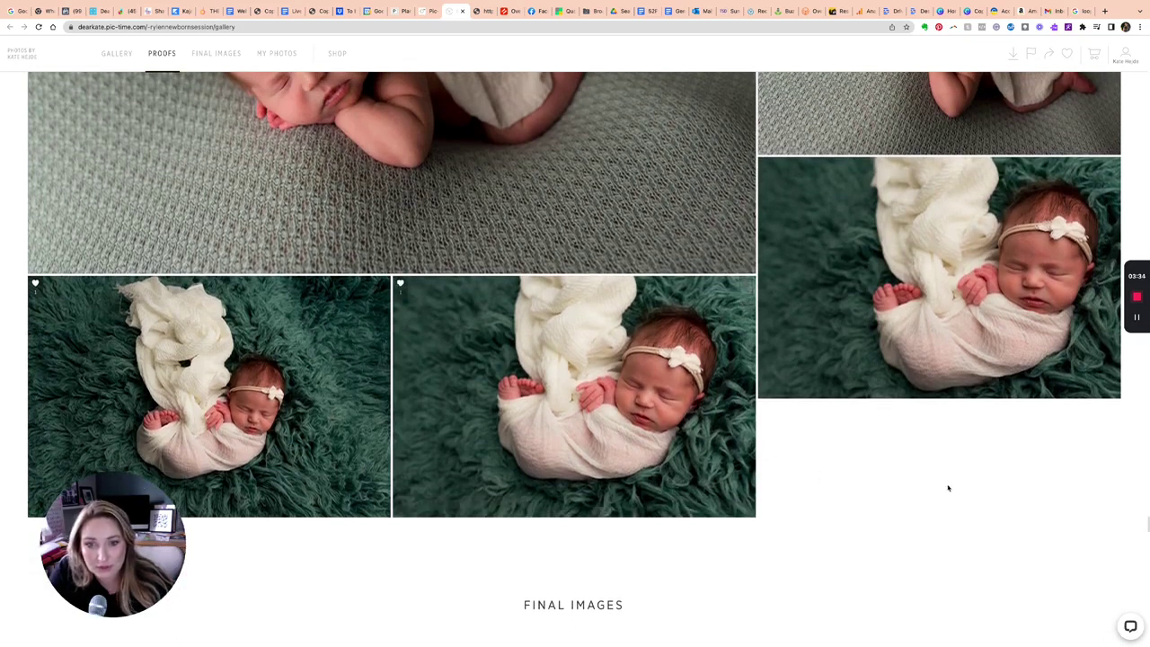
scroll(633, 415, up, 4)
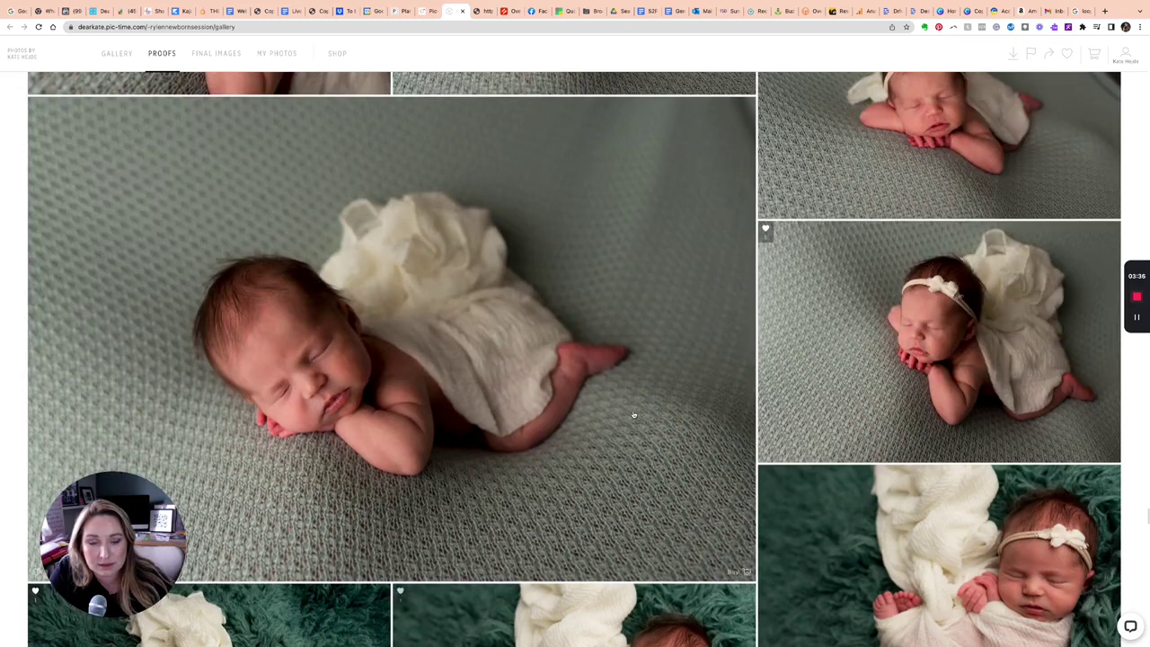
scroll(633, 415, up, 5)
scroll(633, 415, up, 5)
scroll(557, 360, up, 5)
scroll(494, 302, up, 5)
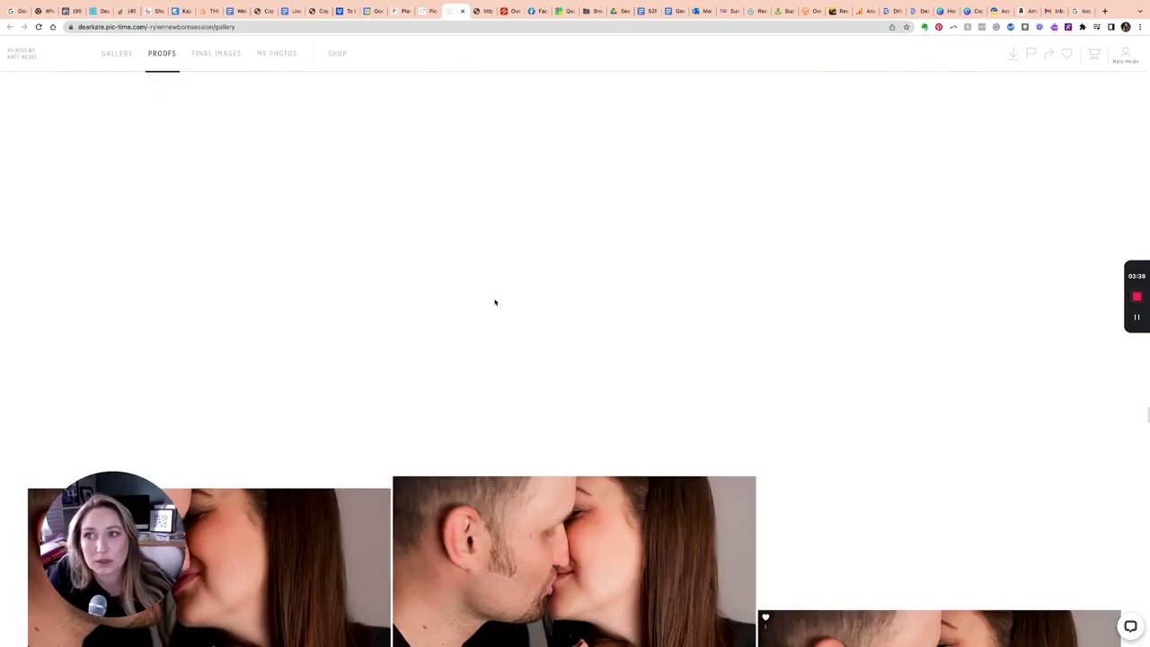
scroll(494, 302, down, 5)
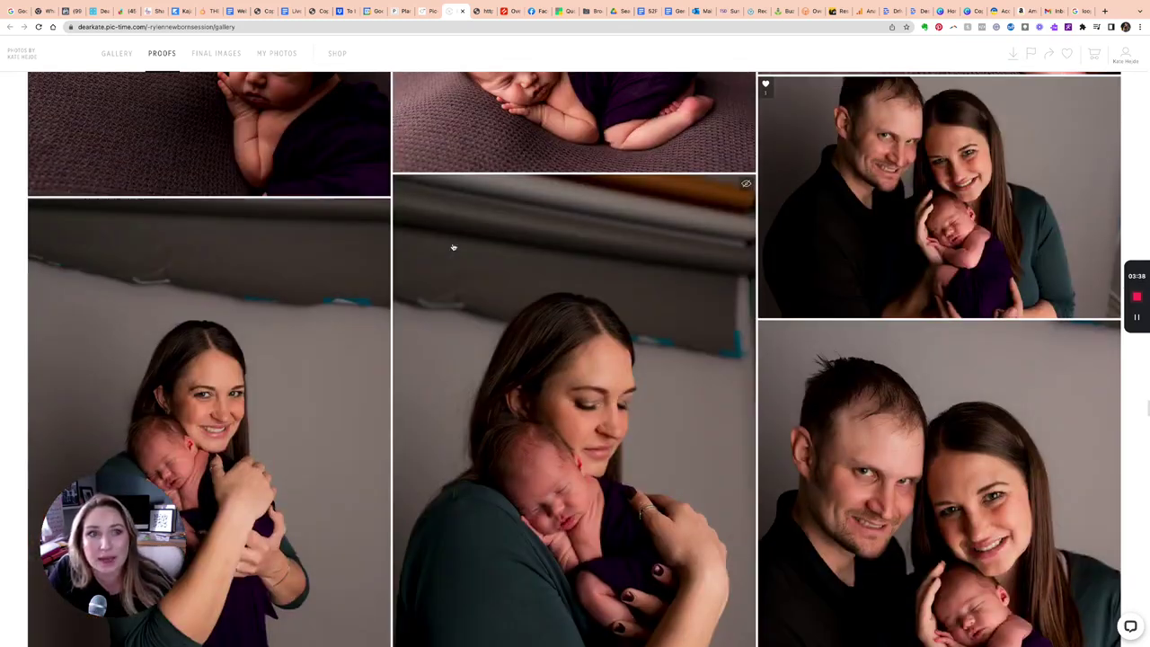
In the session's Gallery Setup, change the Email Package from Default to Mine.
click(462, 10)
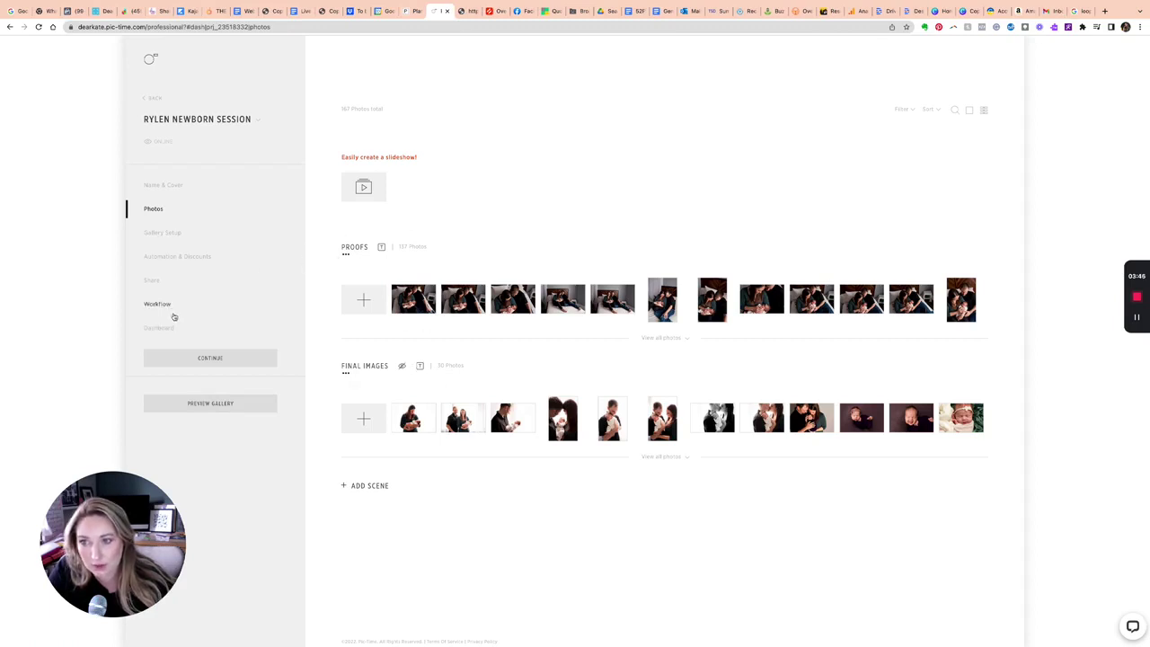
click(167, 235)
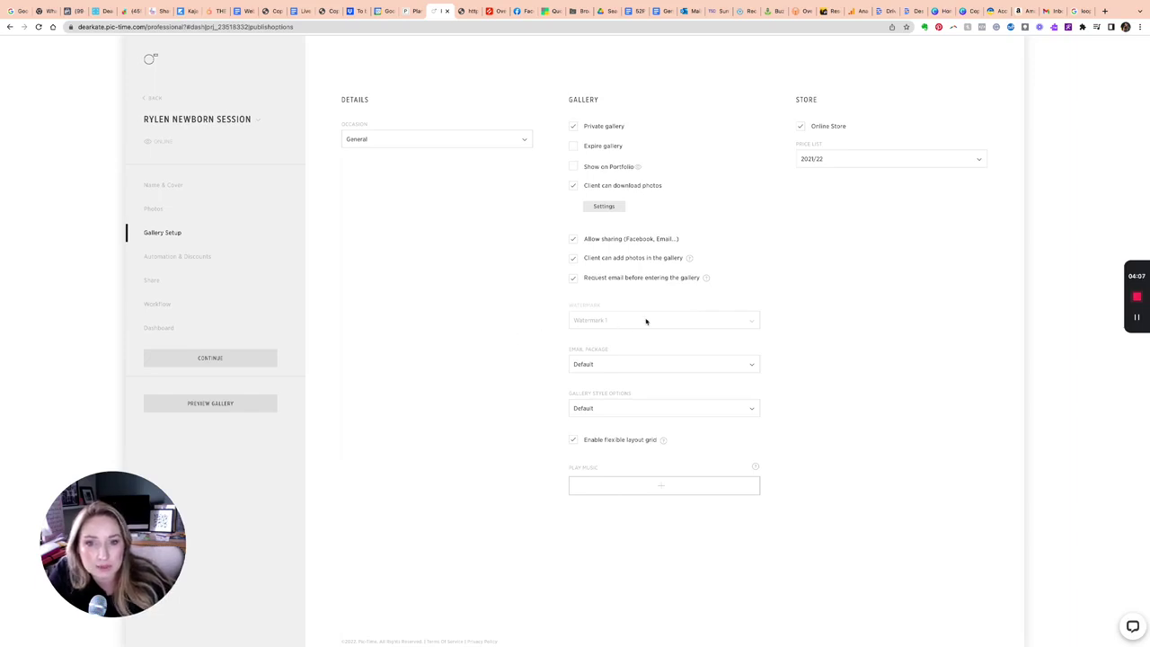
click(645, 320)
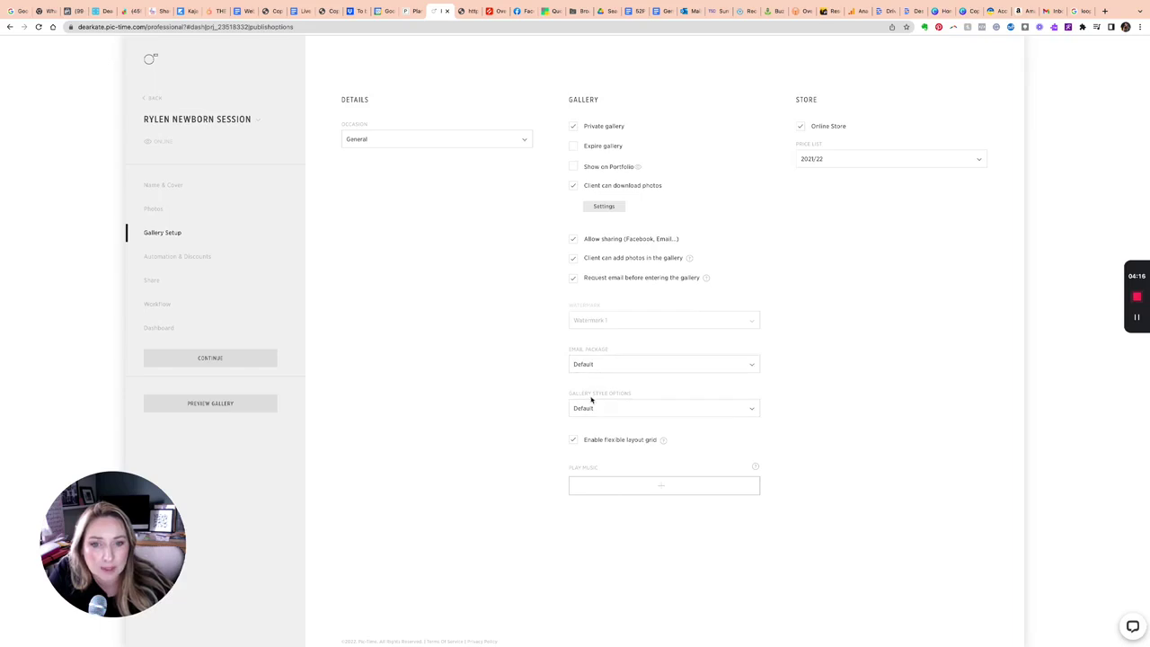
click(632, 366)
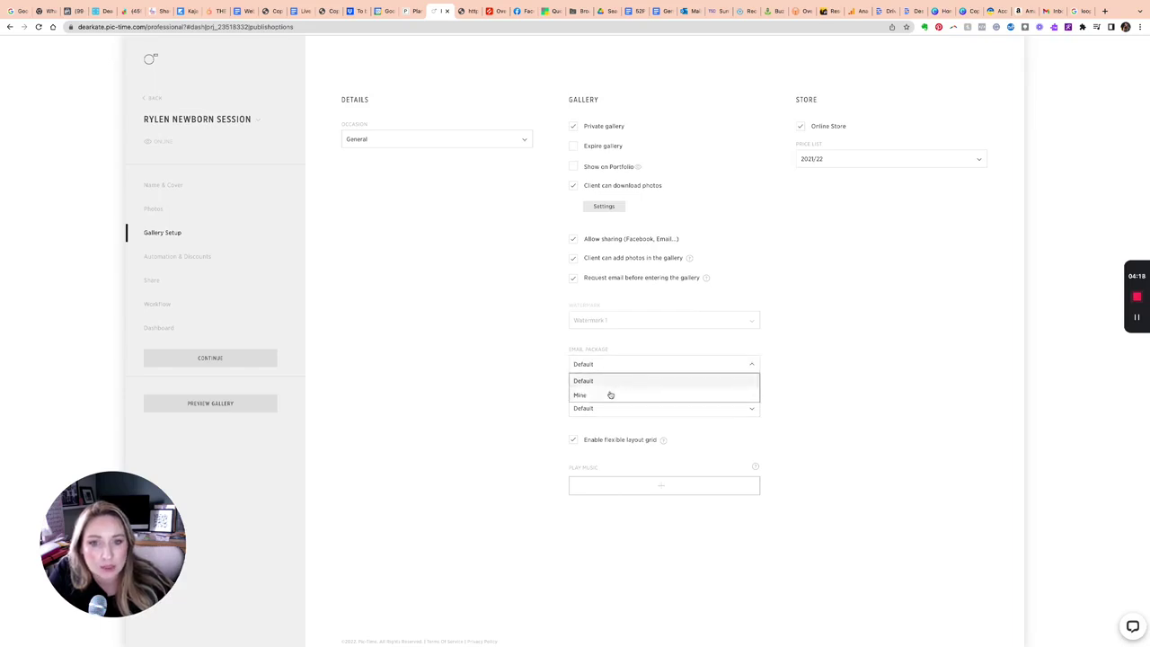
click(593, 395)
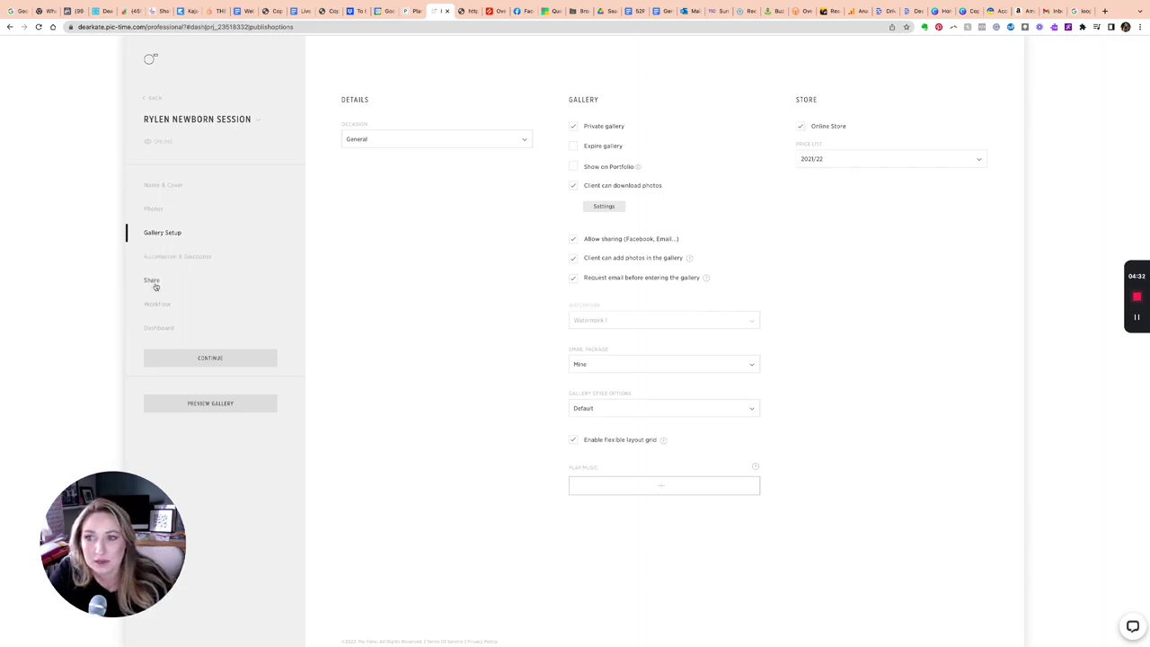
Go through Share and Dashboard to the Workflow page showing Proofs selection completed.
click(153, 284)
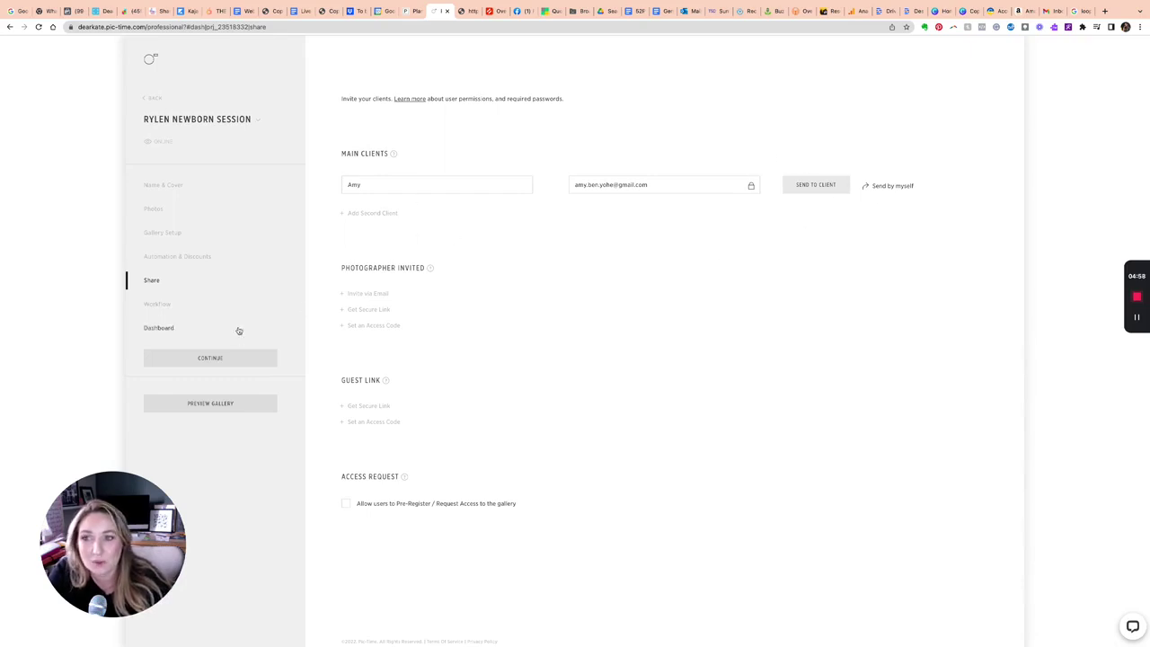
click(156, 330)
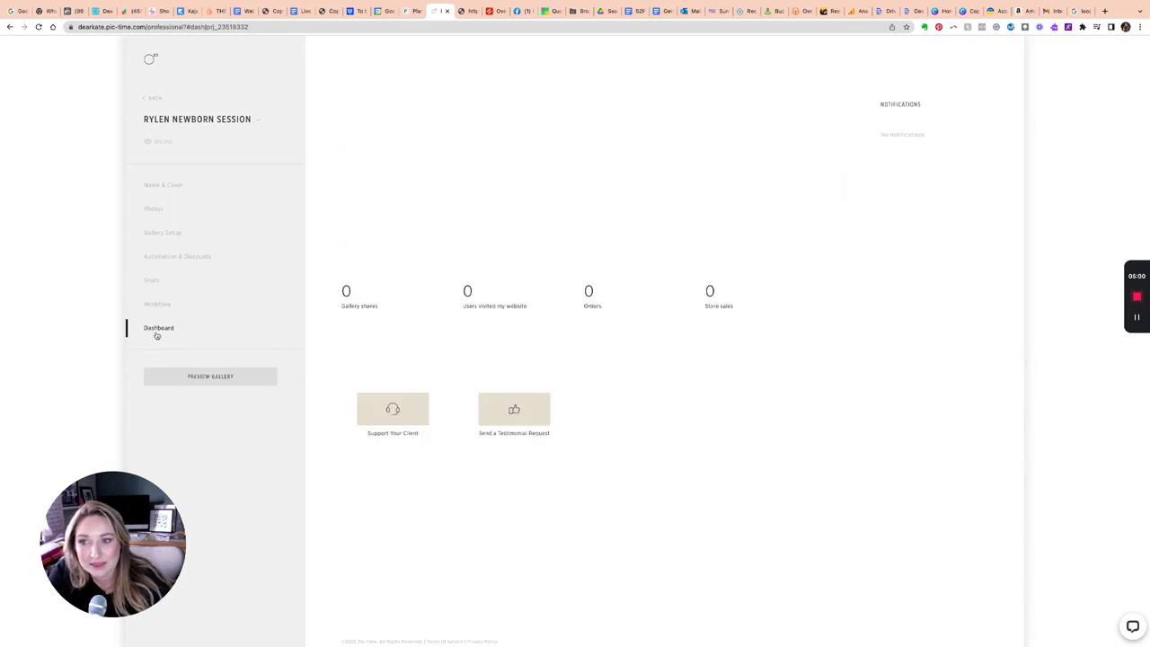
click(162, 306)
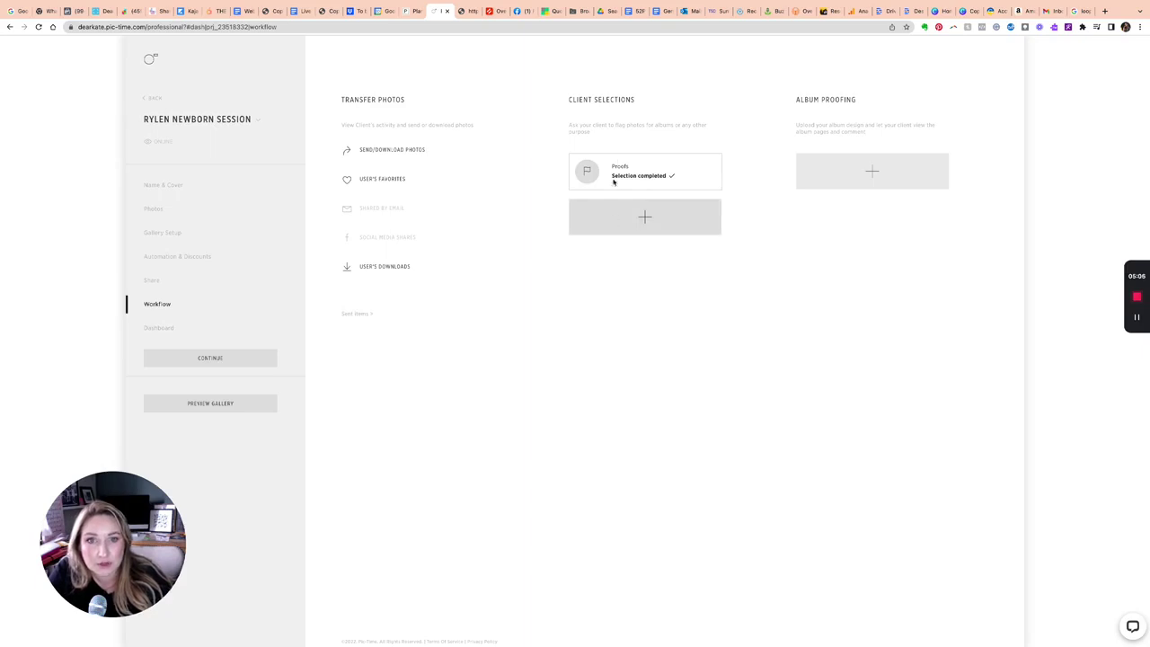
click(627, 226)
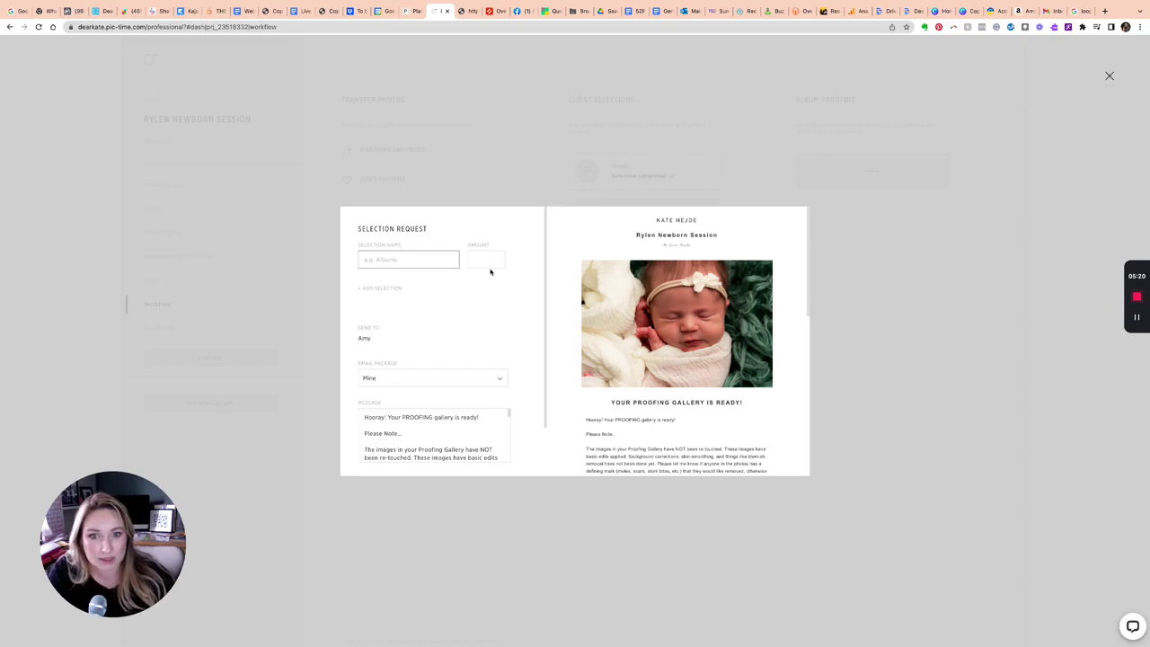
scroll(490, 272, down, 1)
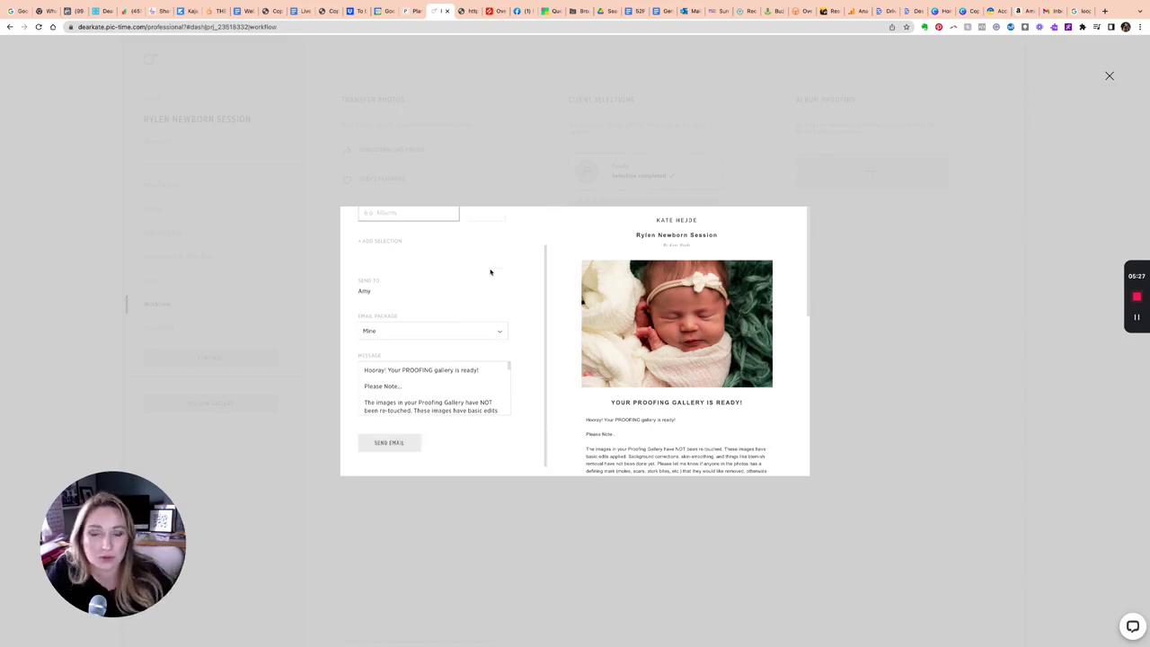
scroll(489, 247, up, 1)
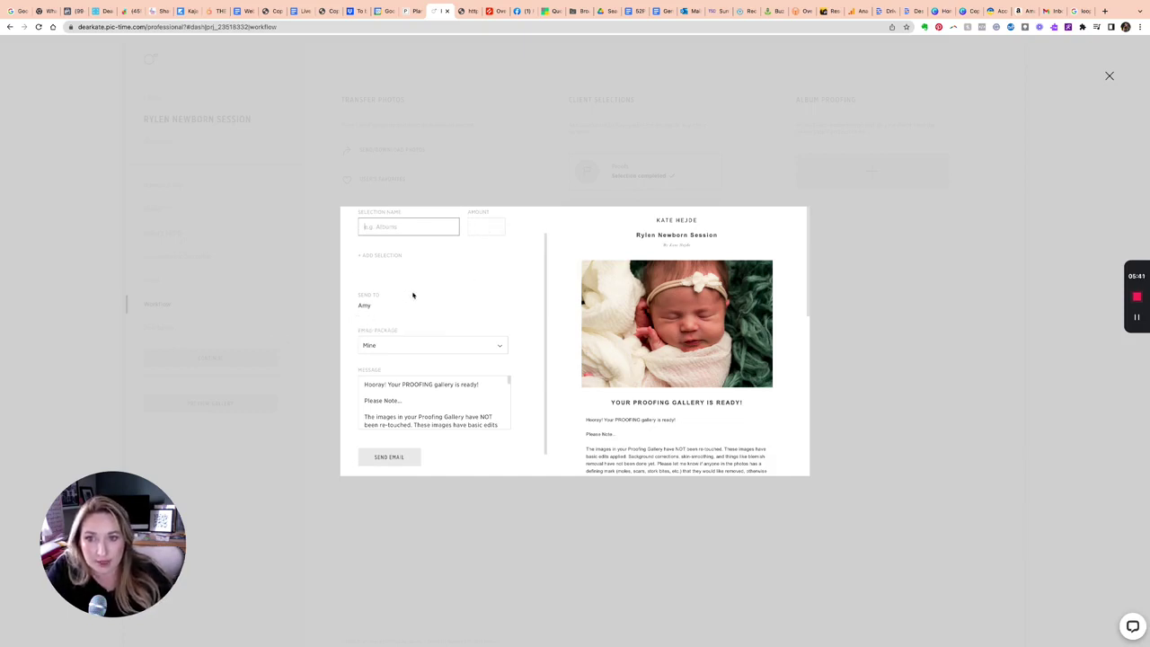
scroll(517, 326, down, 1)
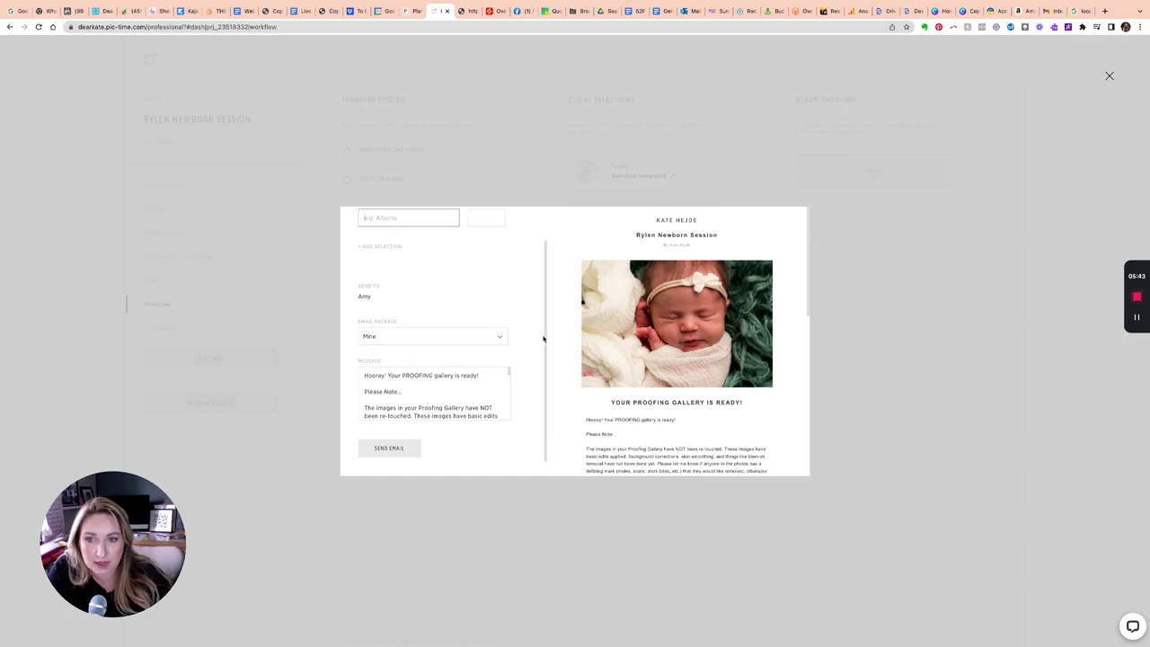
scroll(490, 377, down, 1)
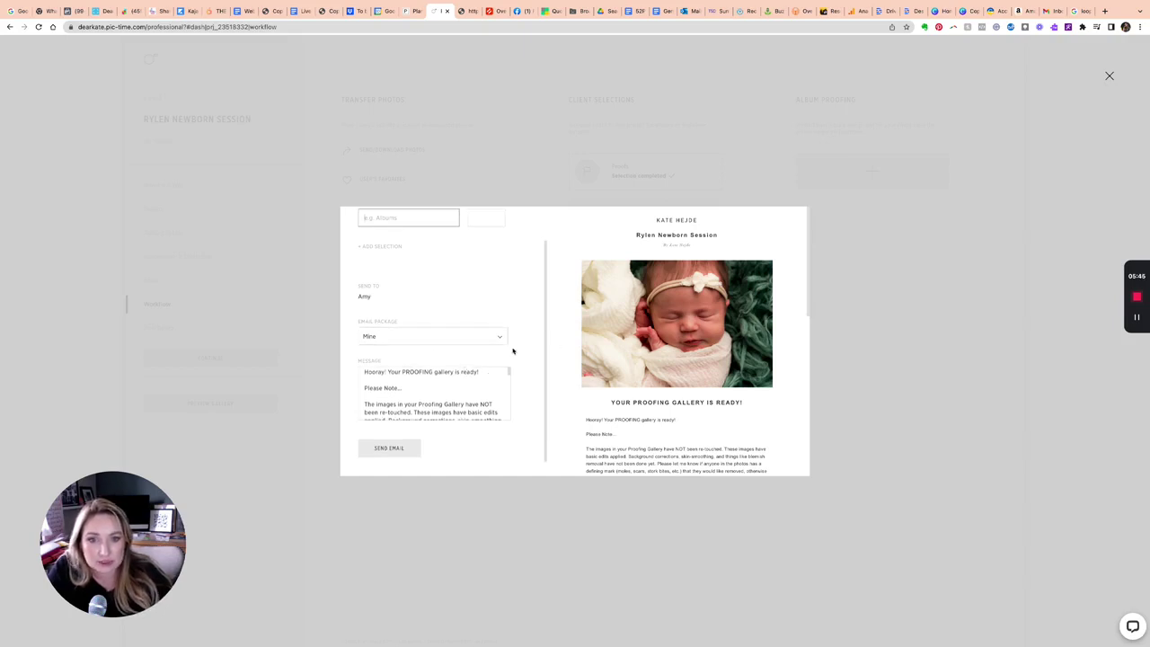
scroll(465, 383, down, 1)
scroll(465, 384, down, 3)
scroll(464, 383, down, 3)
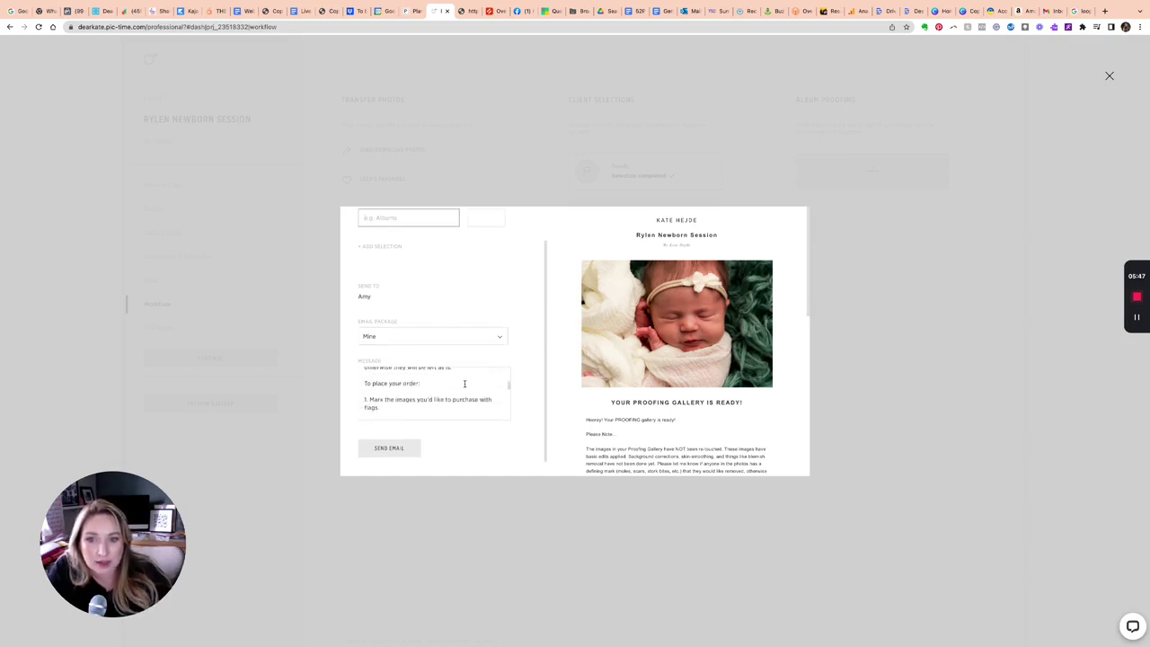
scroll(465, 384, down, 3)
scroll(465, 383, up, 10)
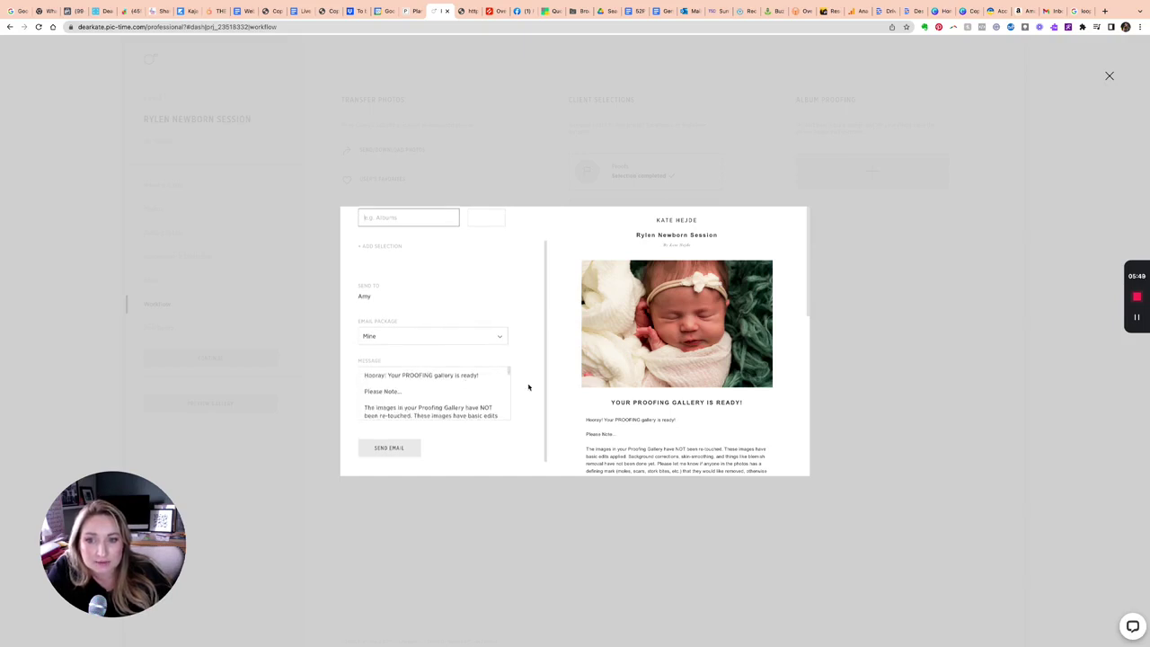
scroll(530, 388, down, 1)
scroll(632, 414, down, 1)
scroll(631, 415, down, 2)
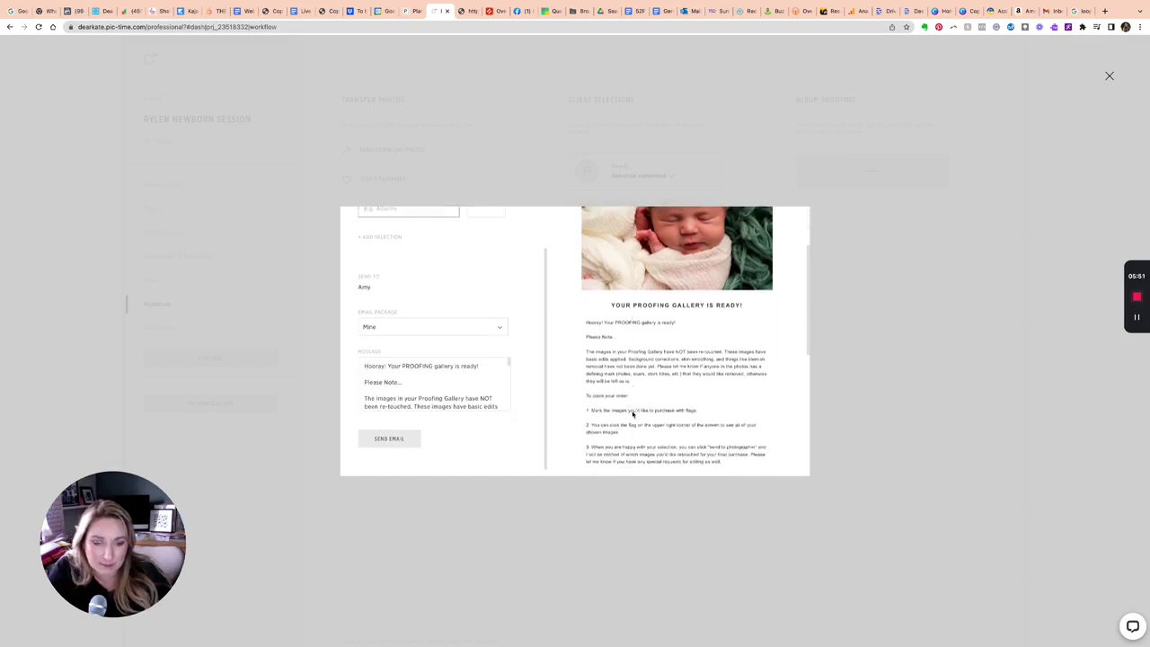
scroll(627, 414, down, 1)
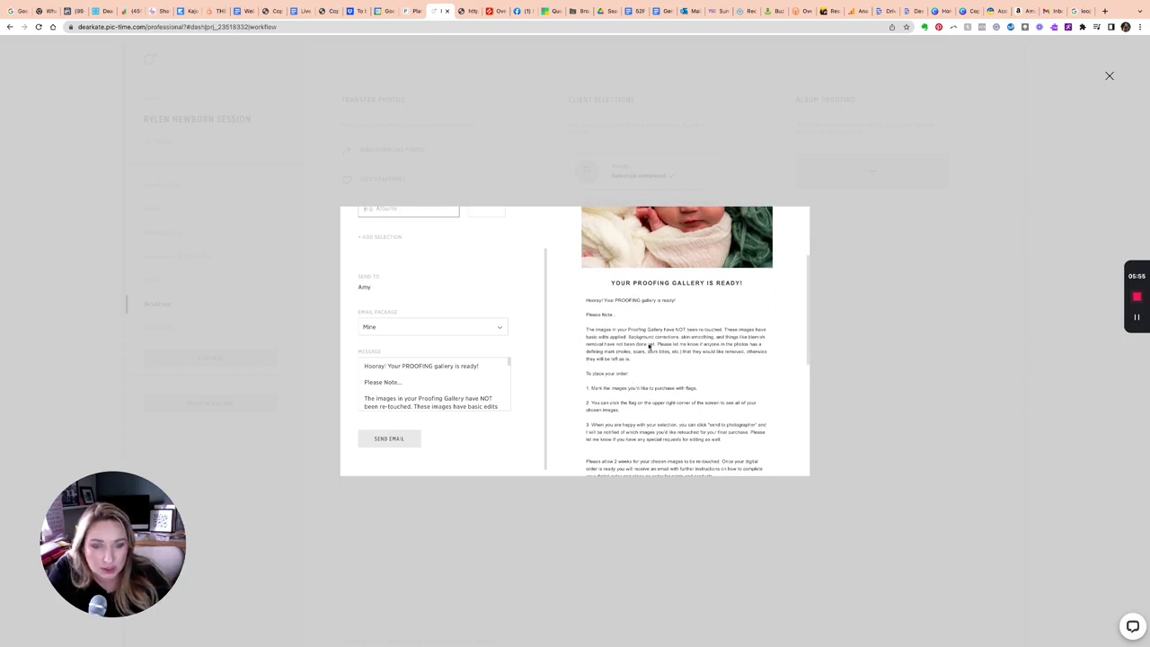
scroll(654, 364, down, 1)
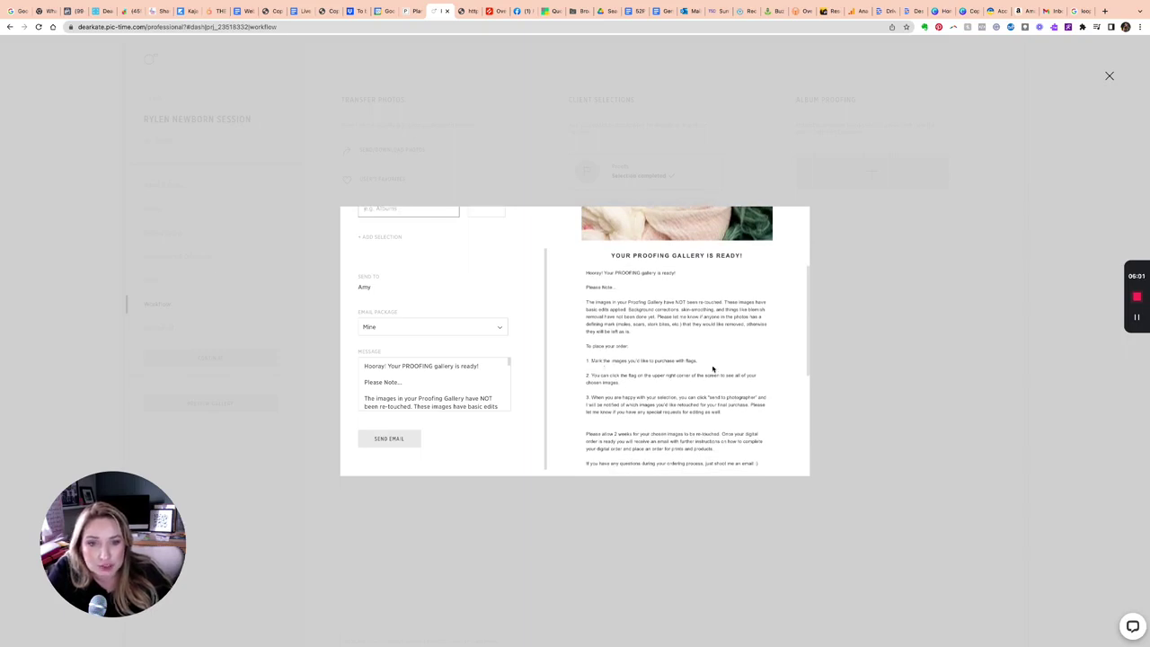
scroll(712, 368, down, 1)
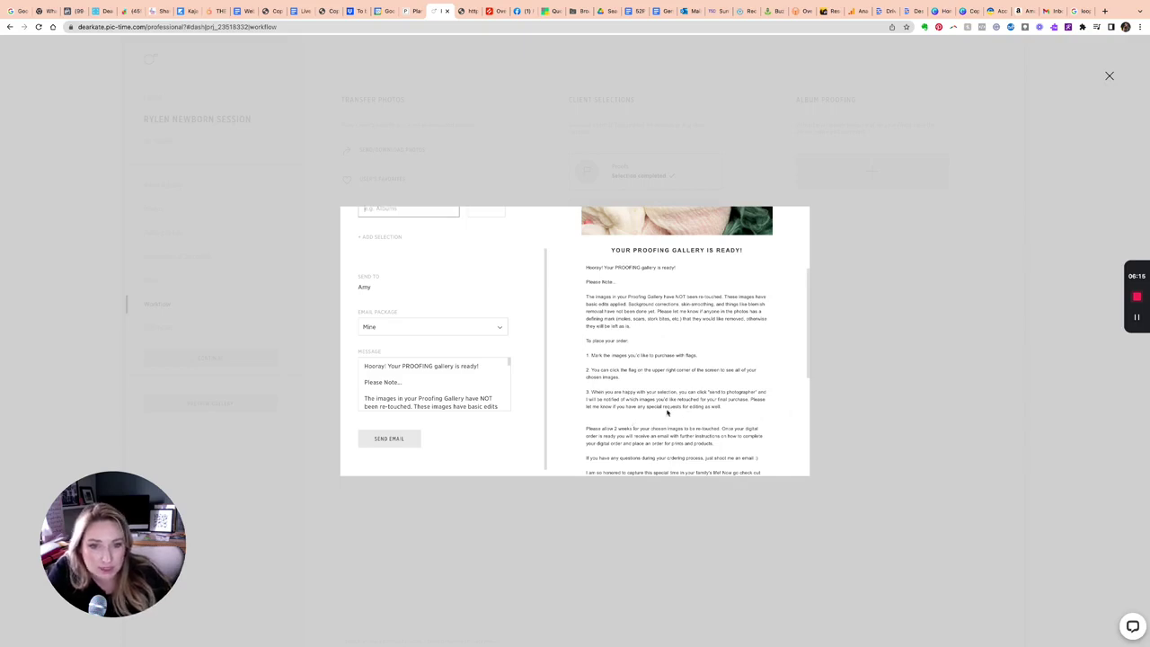
scroll(671, 412, down, 1)
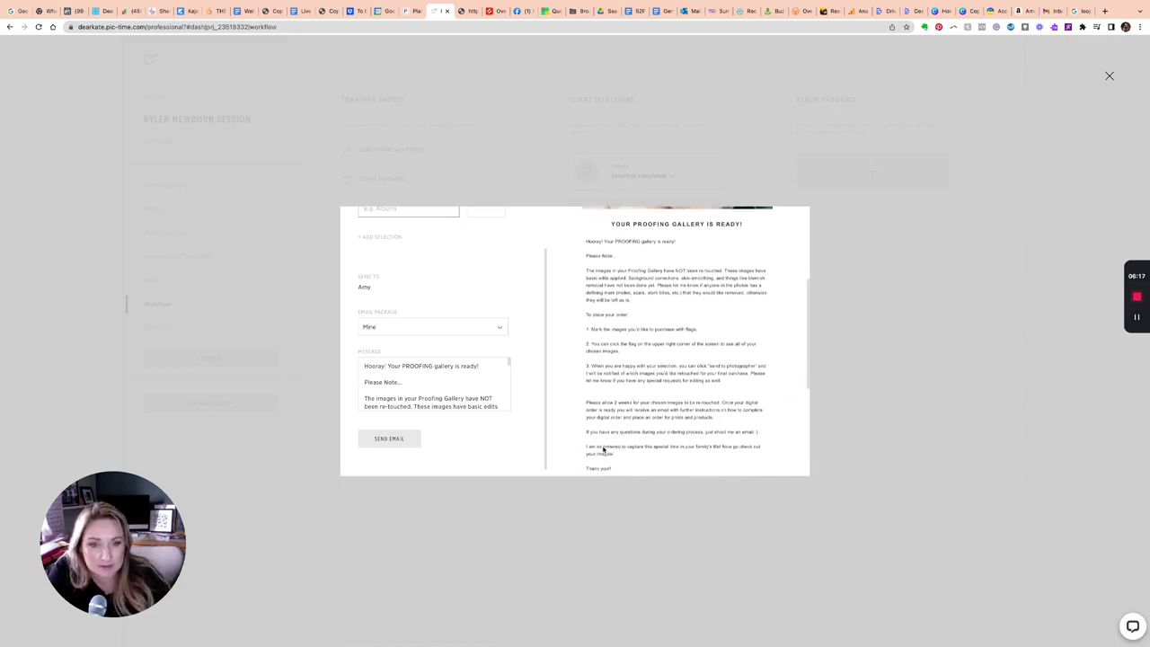
scroll(604, 449, down, 2)
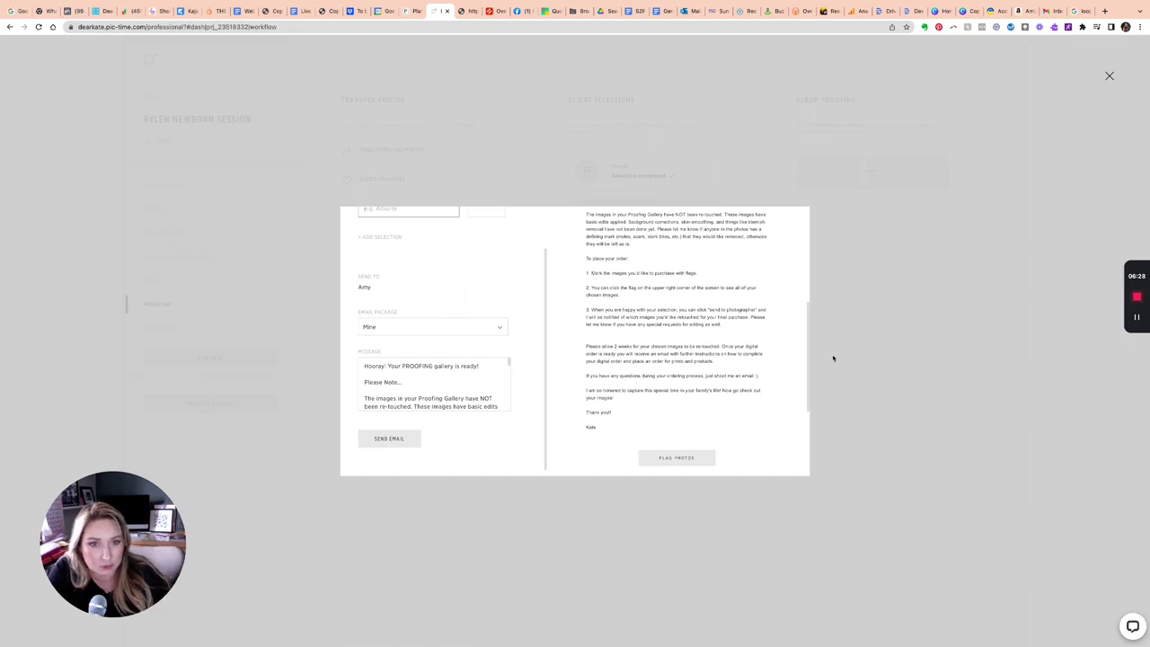
Close the email preview and open the ••• options of the 25-photo Proofs selection.
click(1110, 76)
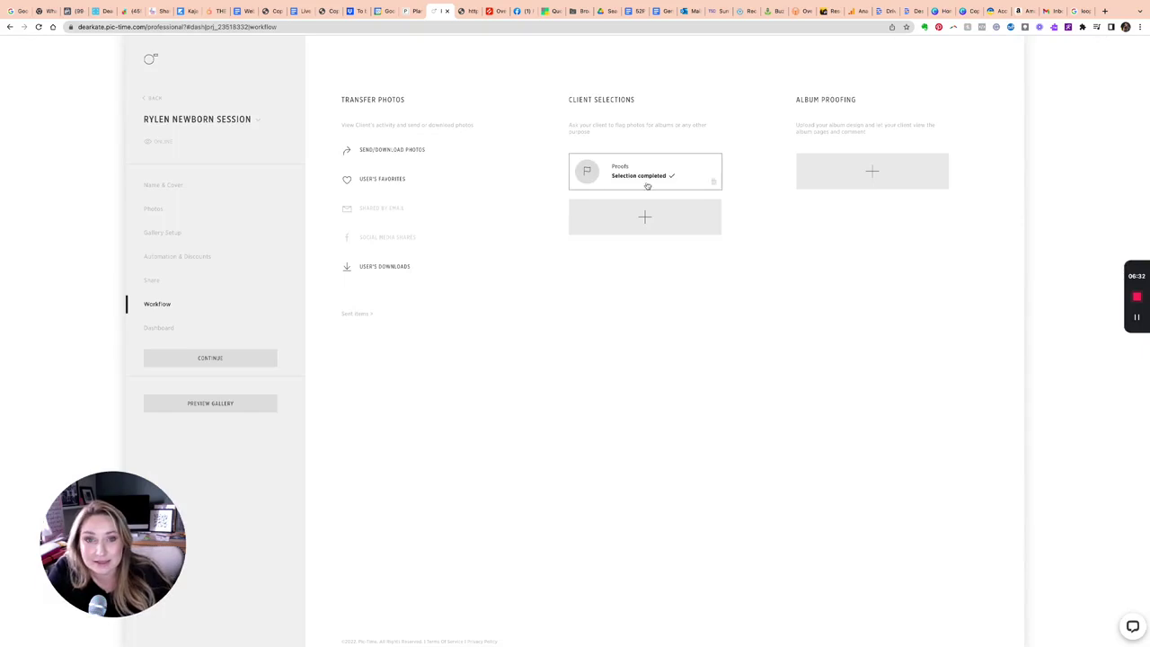
mouse_move(644, 172)
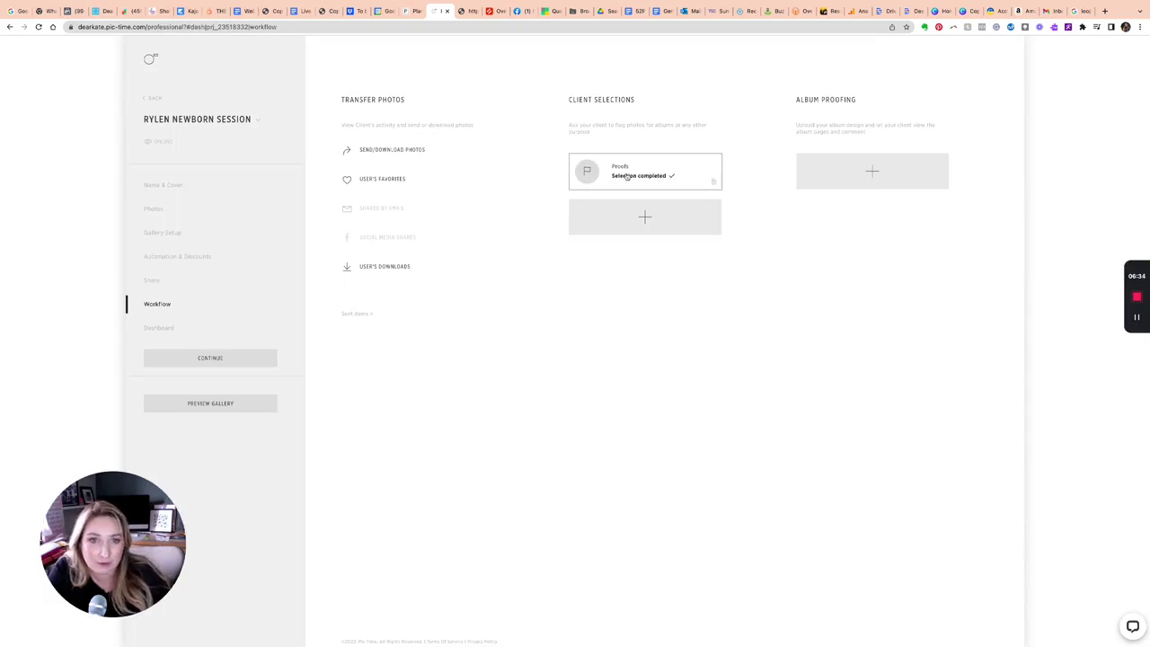
click(626, 176)
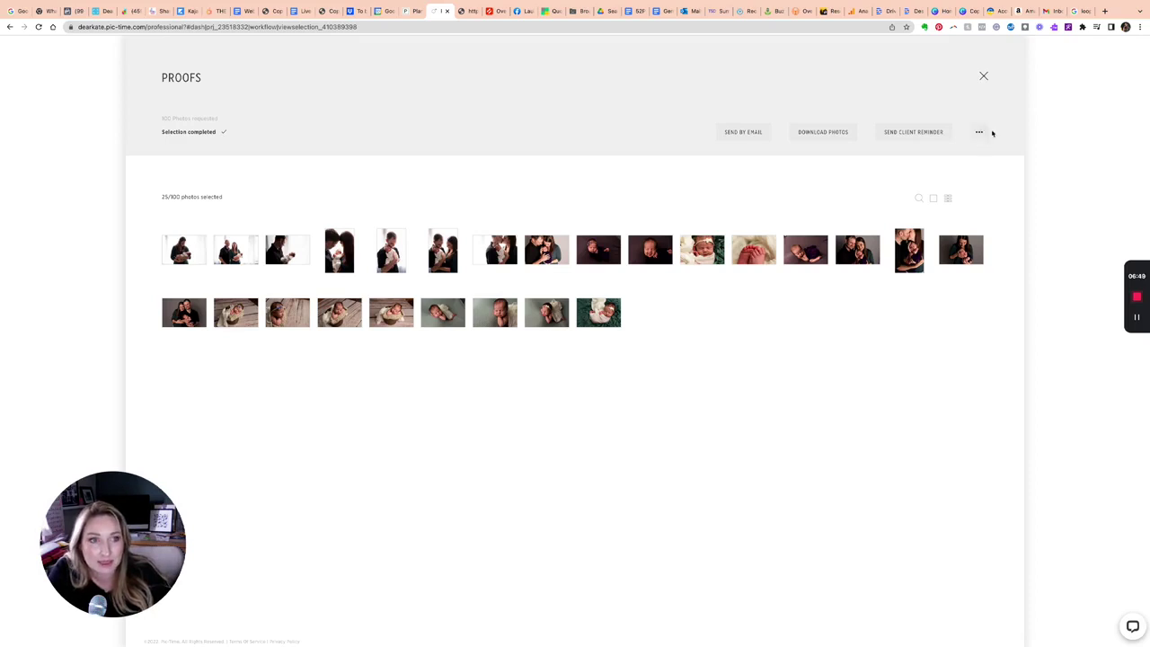
click(977, 134)
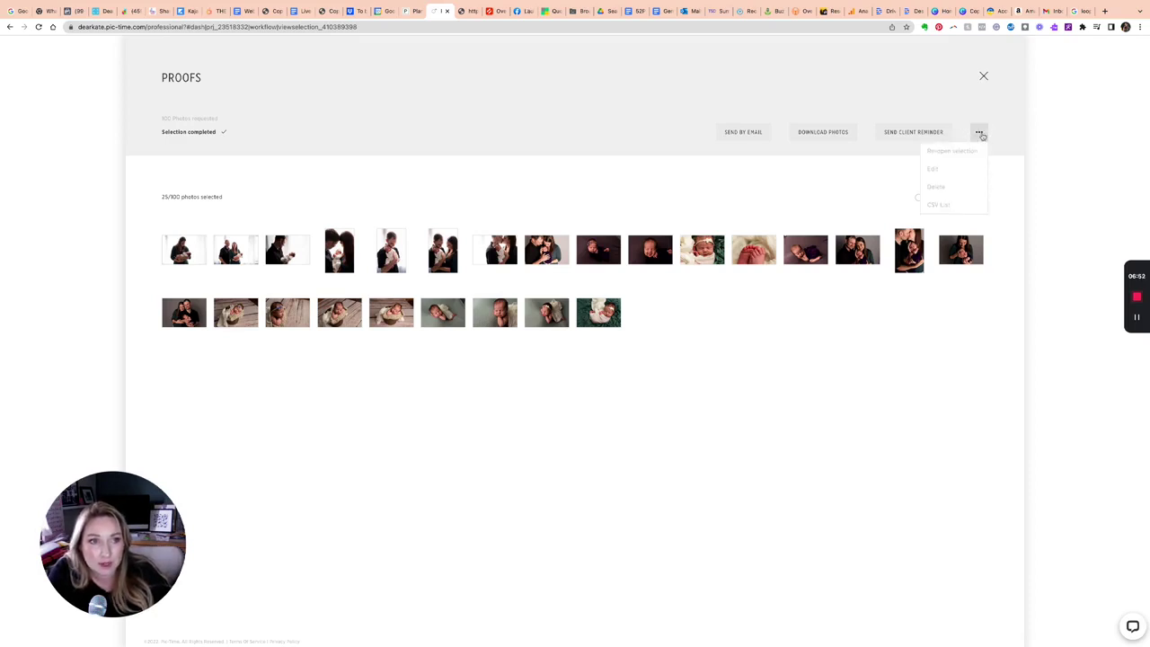
Copy the chosen proofs' CSV file list for Lightroom, then return to Workflow.
click(939, 206)
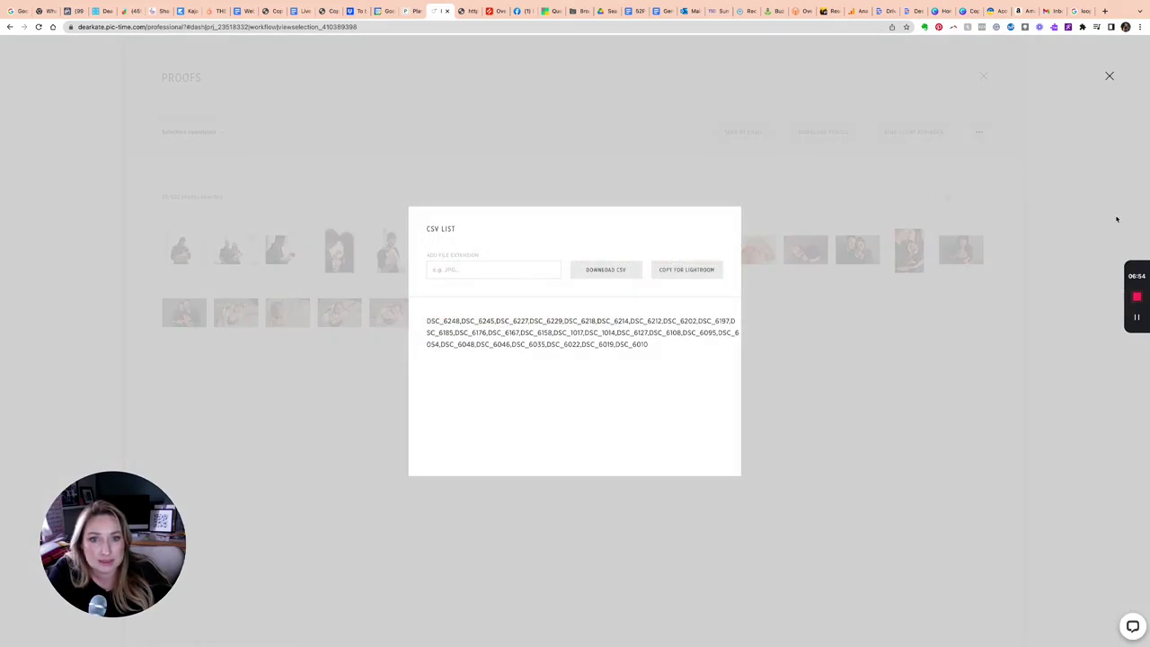
click(684, 277)
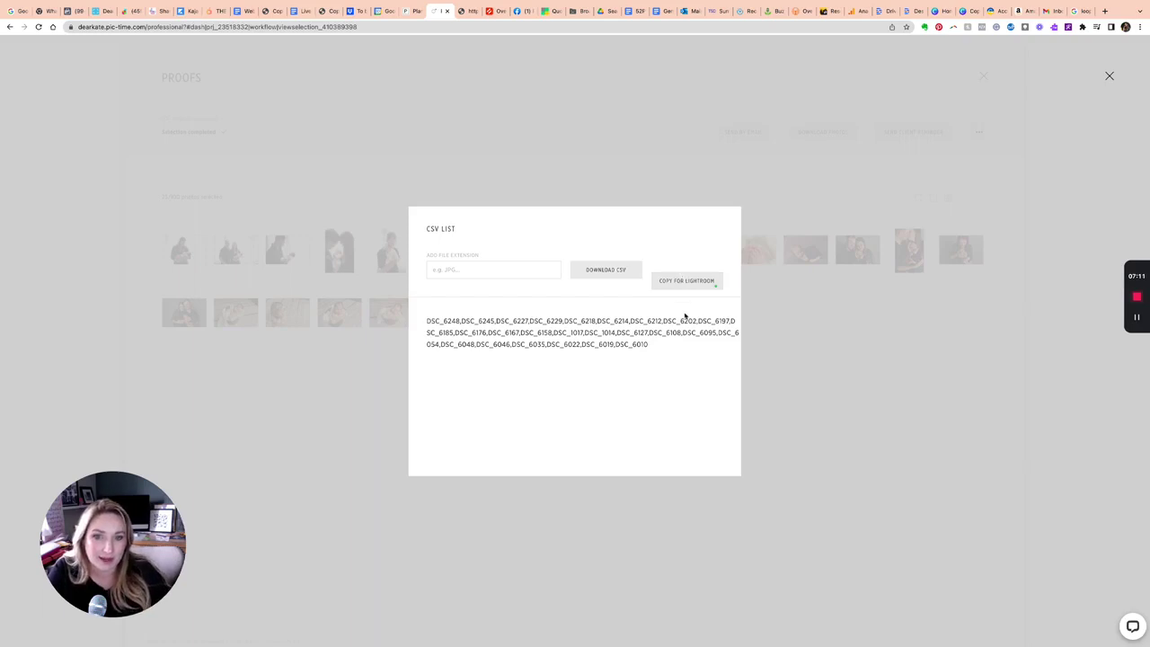
click(1109, 76)
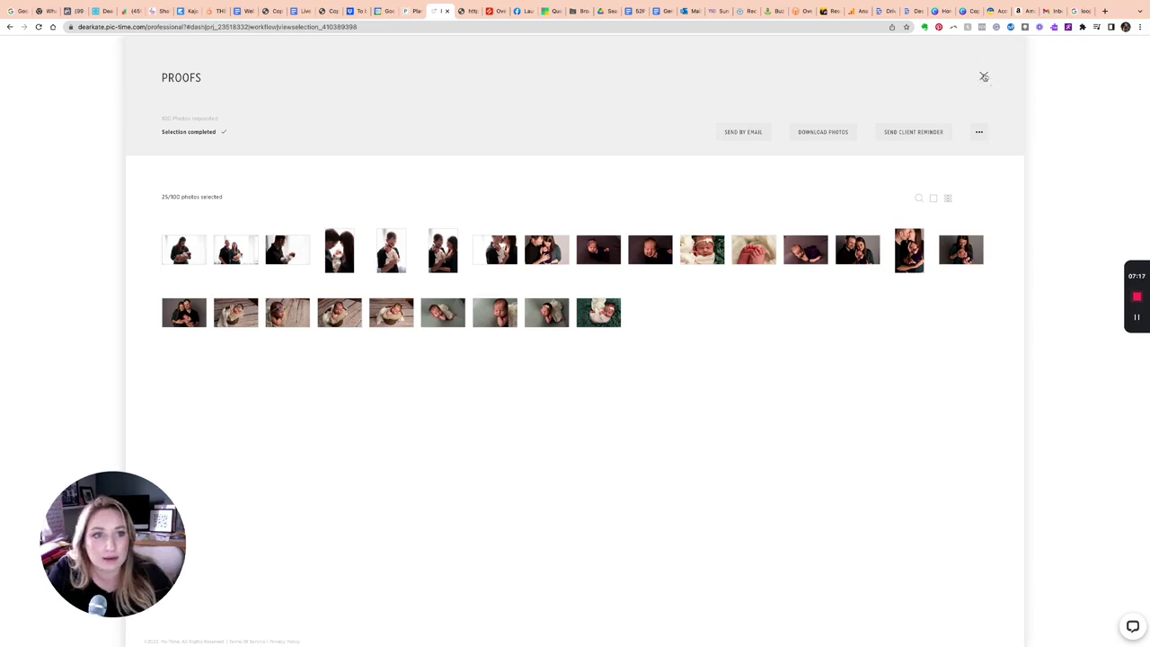
click(984, 76)
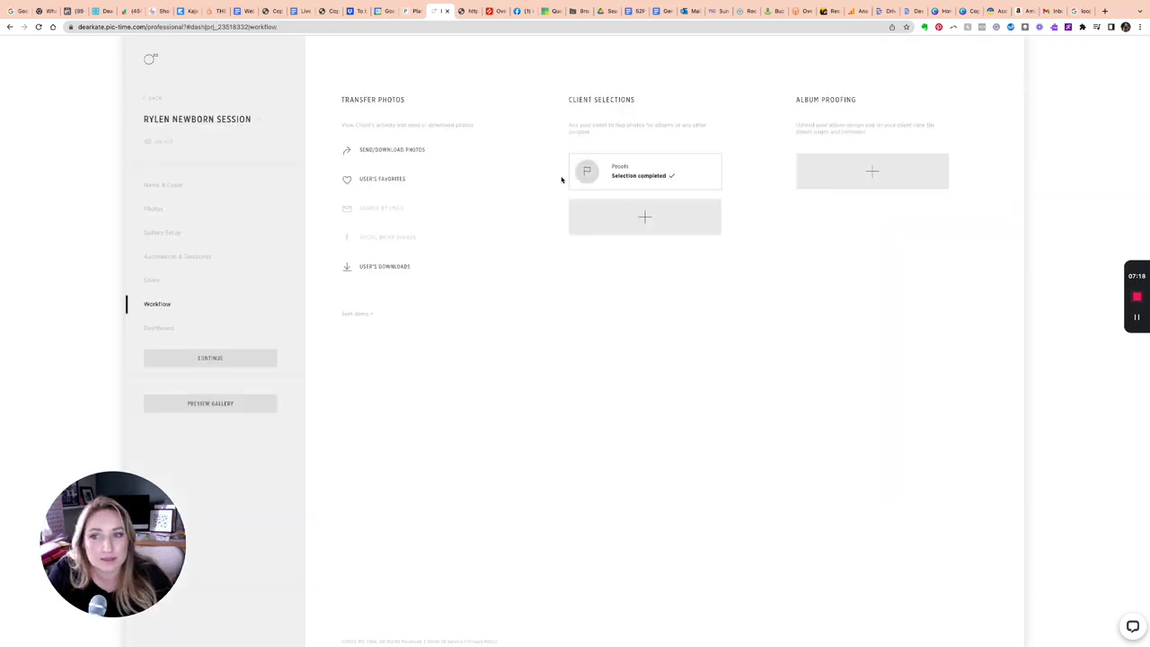
On the Photos page, hide the Proofs scene from All visitor groups.
click(175, 209)
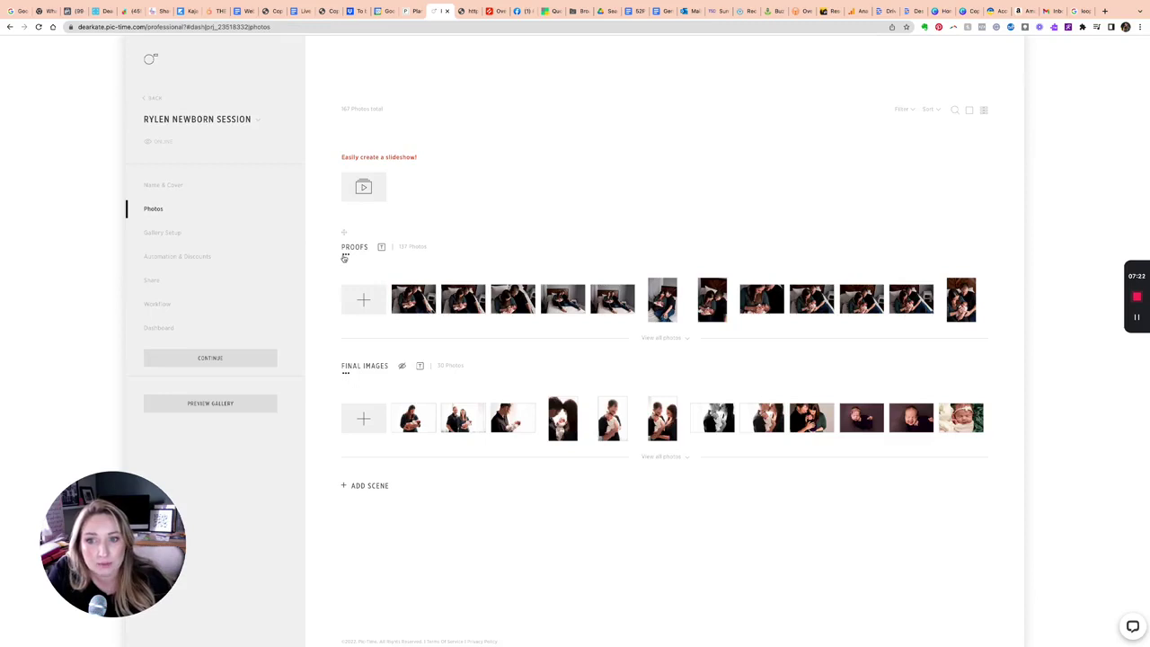
click(345, 256)
click(379, 289)
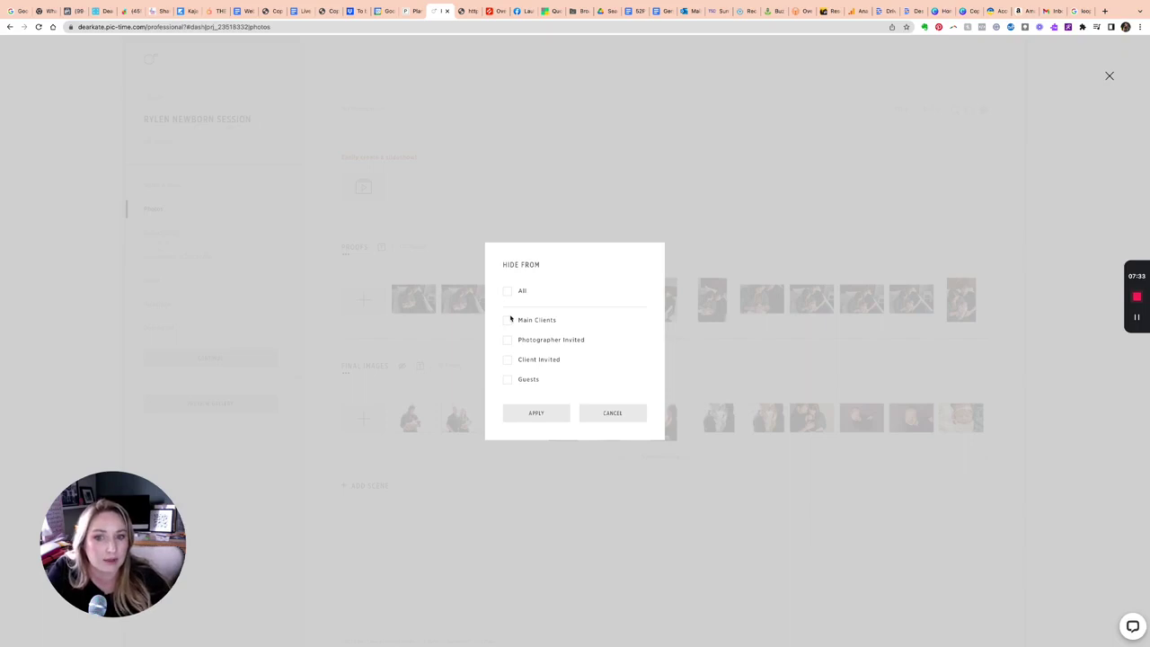
click(508, 292)
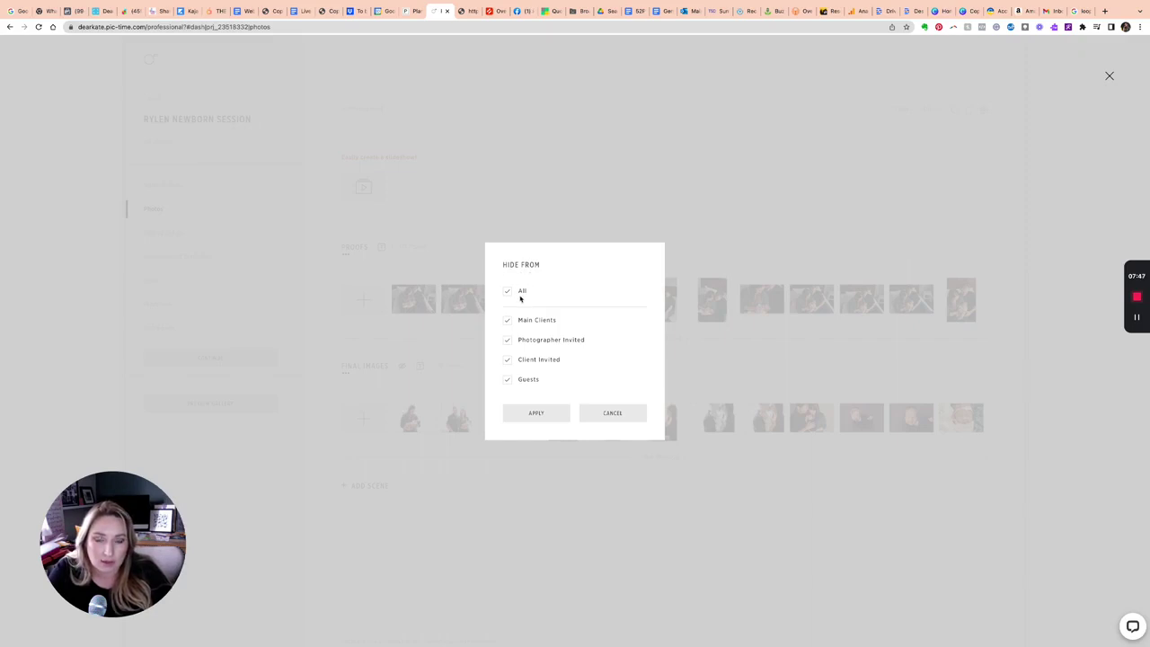
click(539, 413)
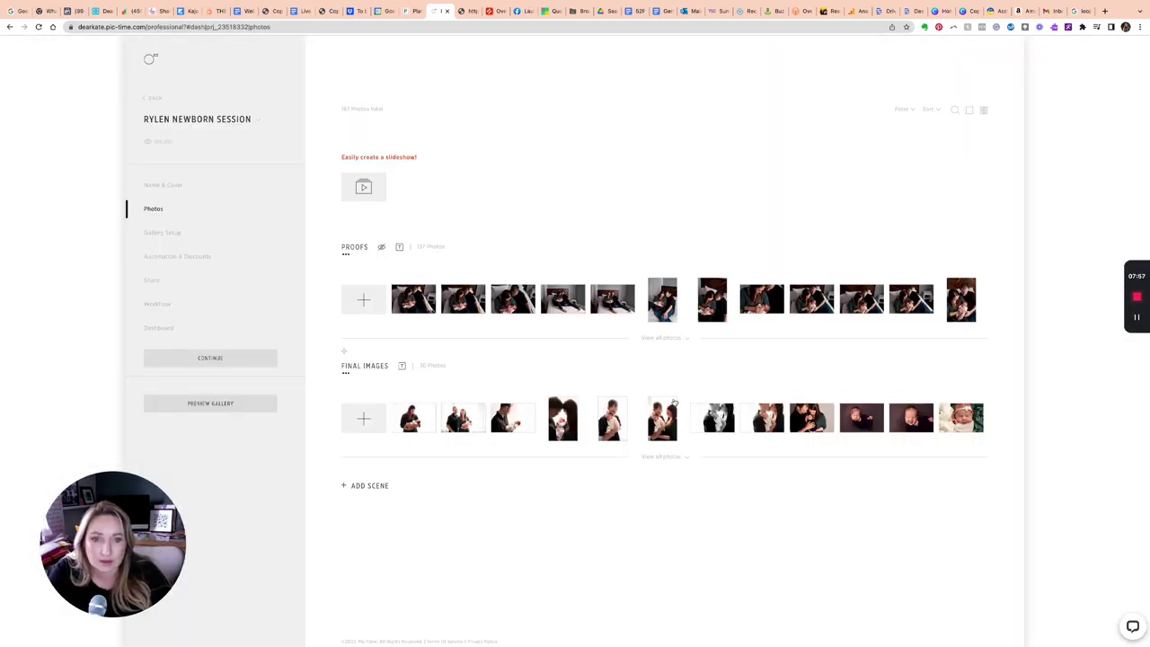
mouse_move(411, 419)
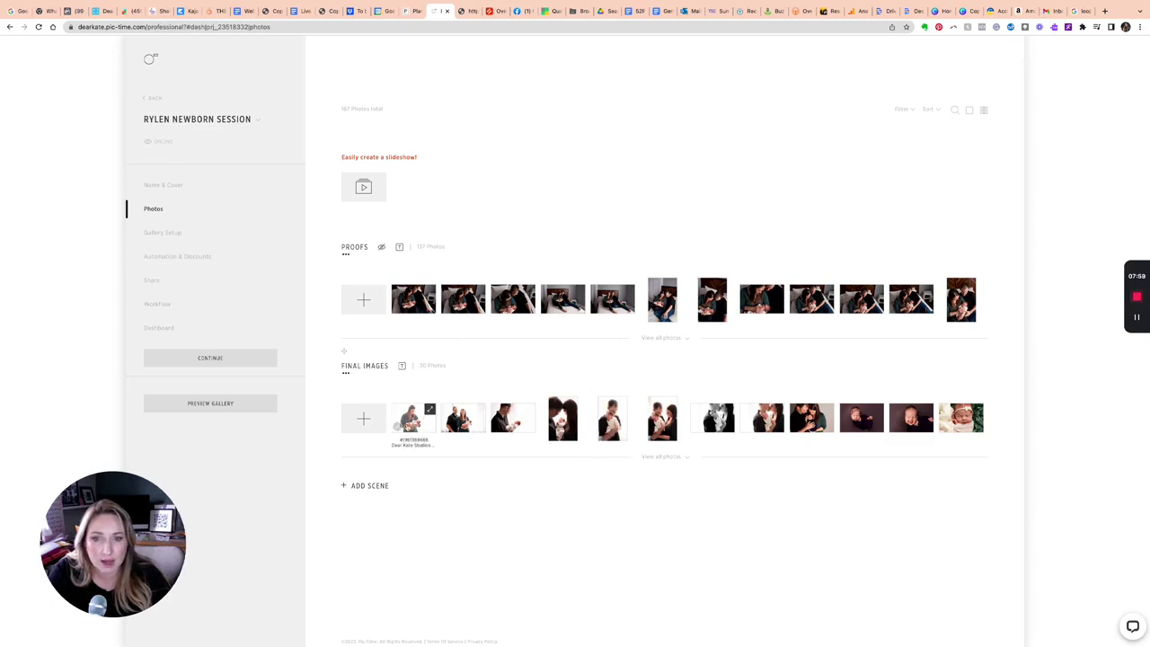
Expand Final Images with View all photos and scroll through its full set.
click(400, 425)
click(400, 426)
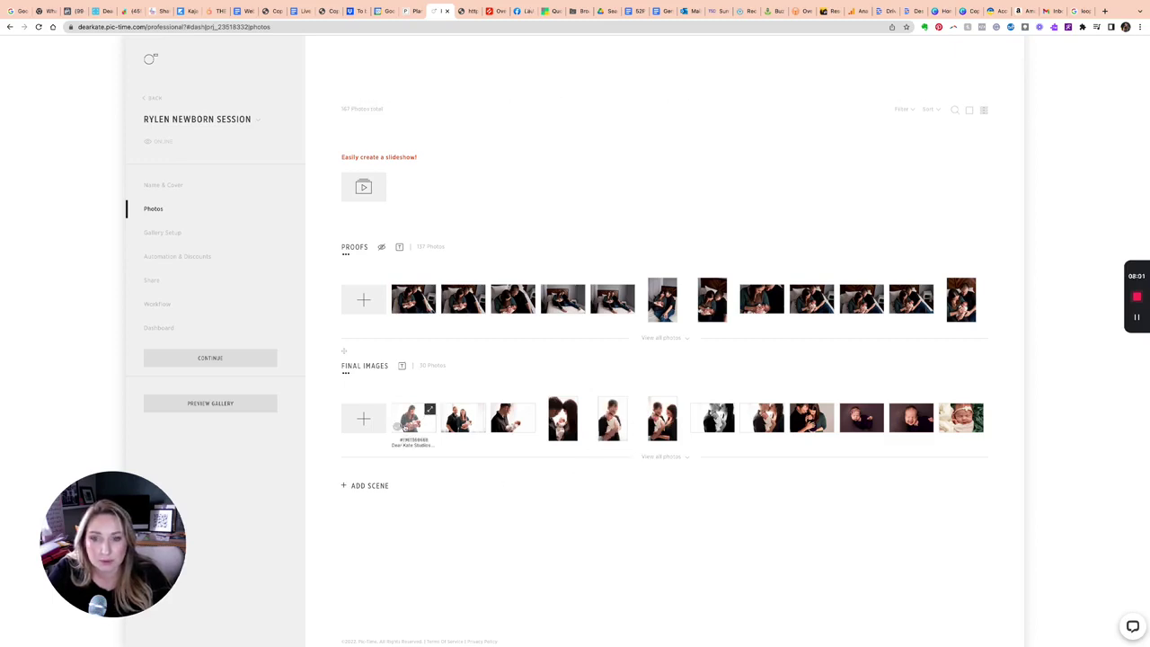
click(649, 457)
scroll(579, 461, down, 1)
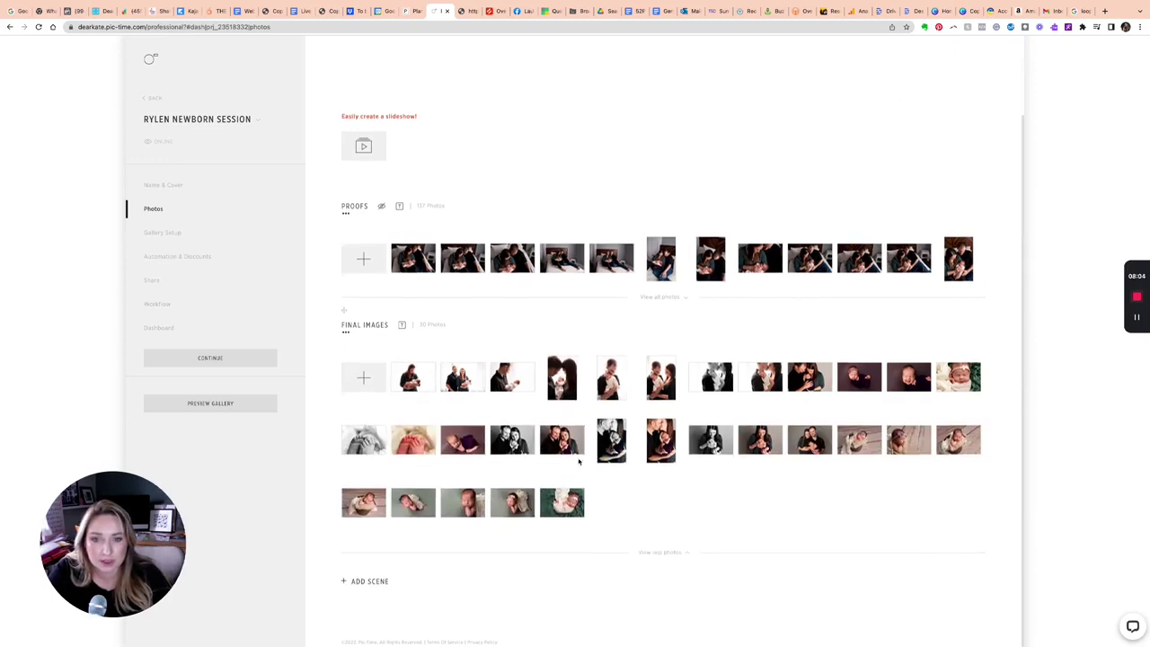